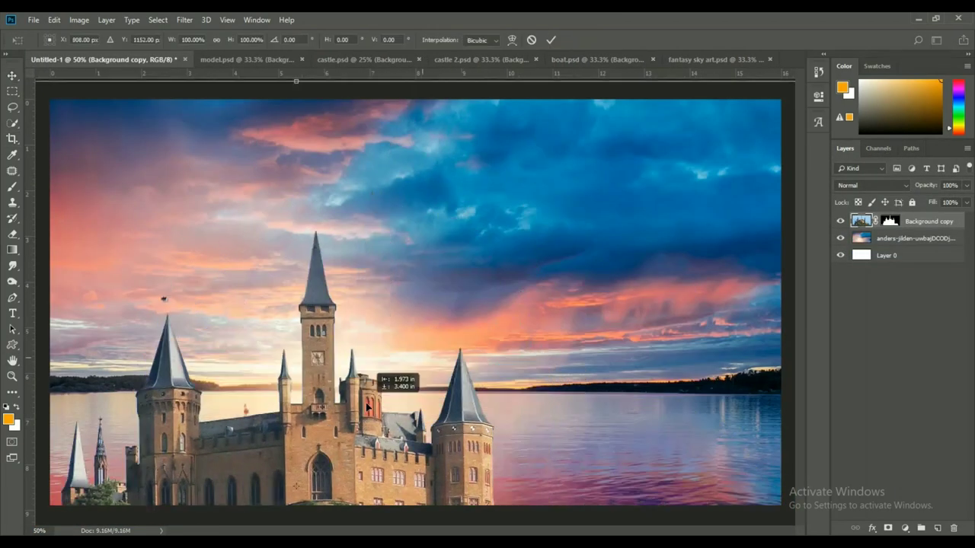
Step: Scale the castle down into a small island at the left of the horizon
{"action": "left_click_drag", "start_coordinate": [663, 229], "coordinate": [364, 211]}
{"action": "key", "text": "Return"}
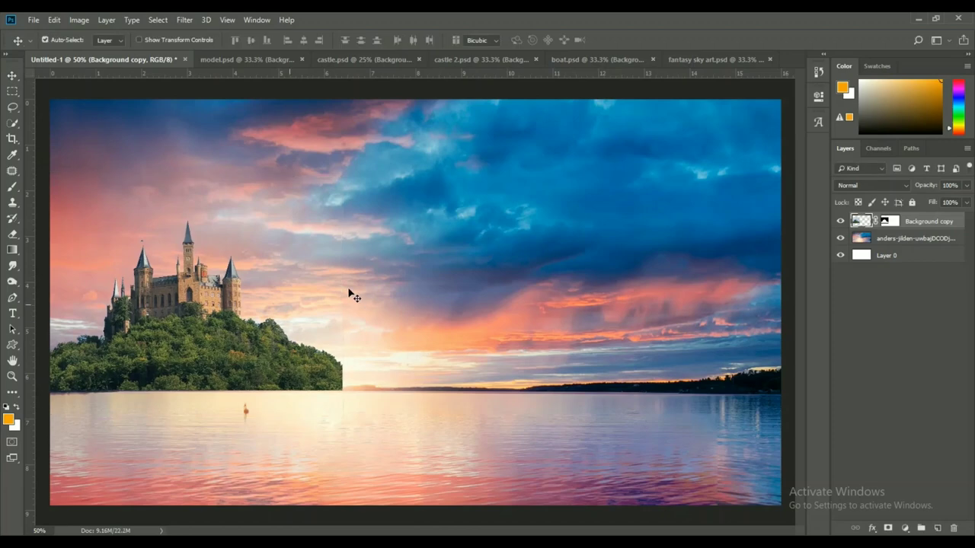
{"action": "key", "text": "ctrl+t"}
{"action": "left_click_drag", "start_coordinate": [349, 289], "coordinate": [266, 320]}
{"action": "key", "text": "Return"}
Step: Hide the castle layer and make the sunset lake photo the active layer
{"action": "key", "text": "m"}
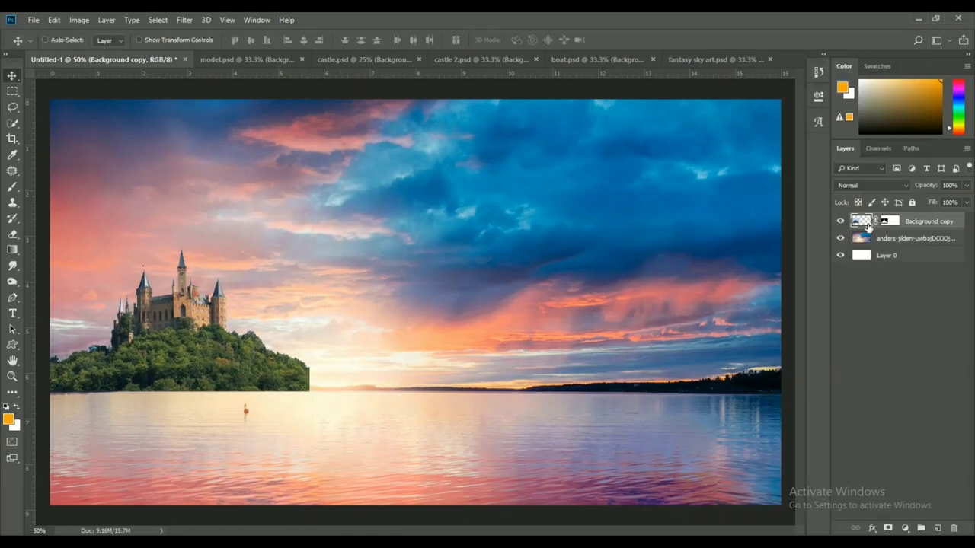
{"action": "left_click", "coordinate": [840, 221]}
{"action": "left_click", "coordinate": [914, 238]}
Step: Copy the selected lake water onto its own layer and show the castle again
{"action": "key", "text": "m"}
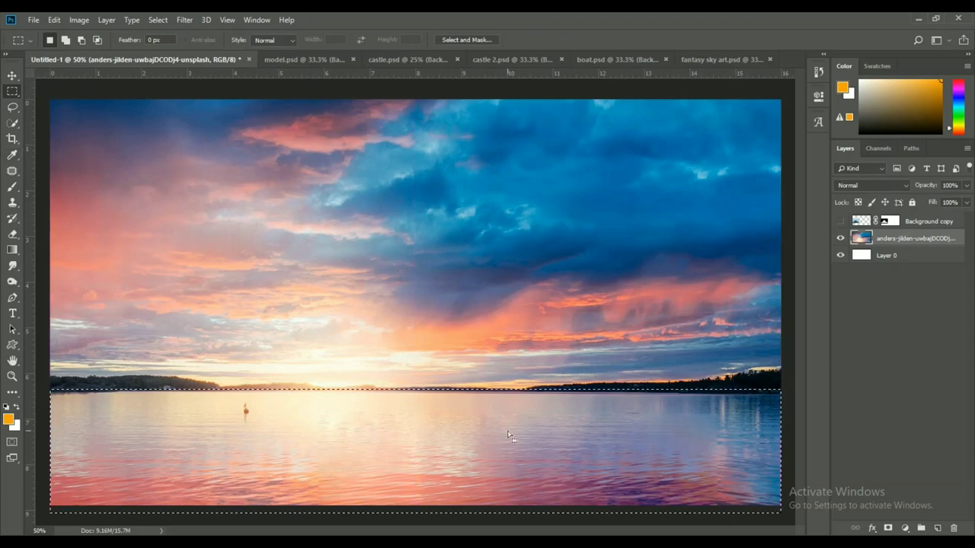
{"action": "key", "text": "ctrl+j"}
{"action": "key", "text": "v"}
{"action": "left_click", "coordinate": [840, 238]}
Step: Nudge the castle down onto the water line
{"action": "left_click", "coordinate": [914, 238]}
{"action": "left_click_drag", "start_coordinate": [196, 374], "coordinate": [197, 385]}
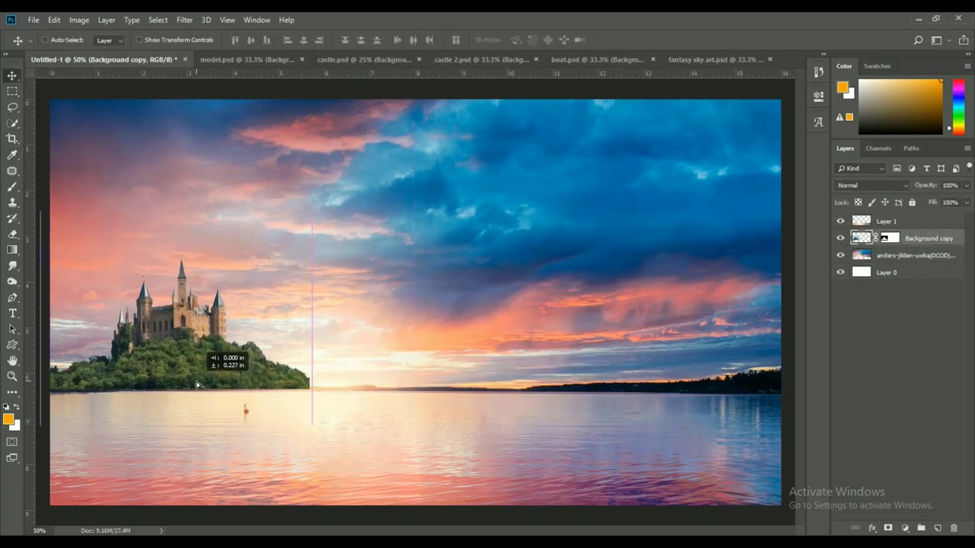
{"action": "scroll", "coordinate": [178, 438], "scroll_direction": "up", "scroll_amount": 3}
{"action": "scroll", "coordinate": [605, 399], "scroll_direction": "up", "scroll_amount": 2}
Step: Mask the water copy layer and set up a black soft brush
{"action": "left_click", "coordinate": [914, 221]}
{"action": "left_click", "coordinate": [888, 528]}
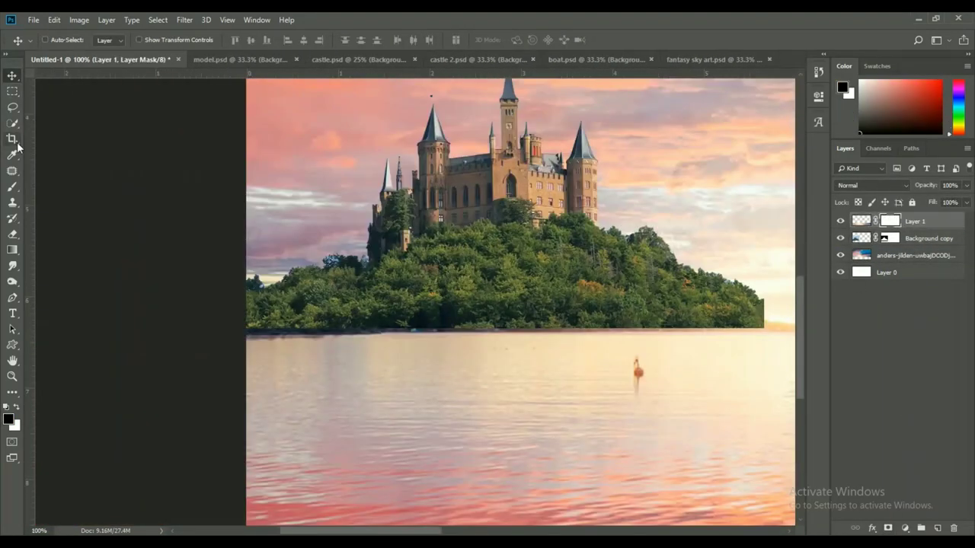
{"action": "left_click", "coordinate": [13, 187]}
{"action": "right_click", "coordinate": [478, 323]}
{"action": "key", "text": "Return"}
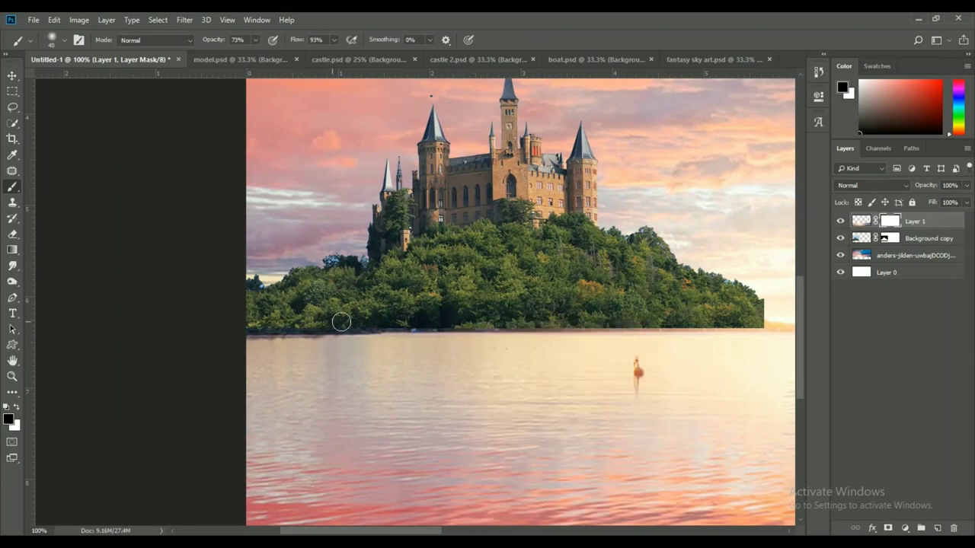
{"action": "scroll", "coordinate": [455, 322], "scroll_direction": "right", "scroll_amount": 5}
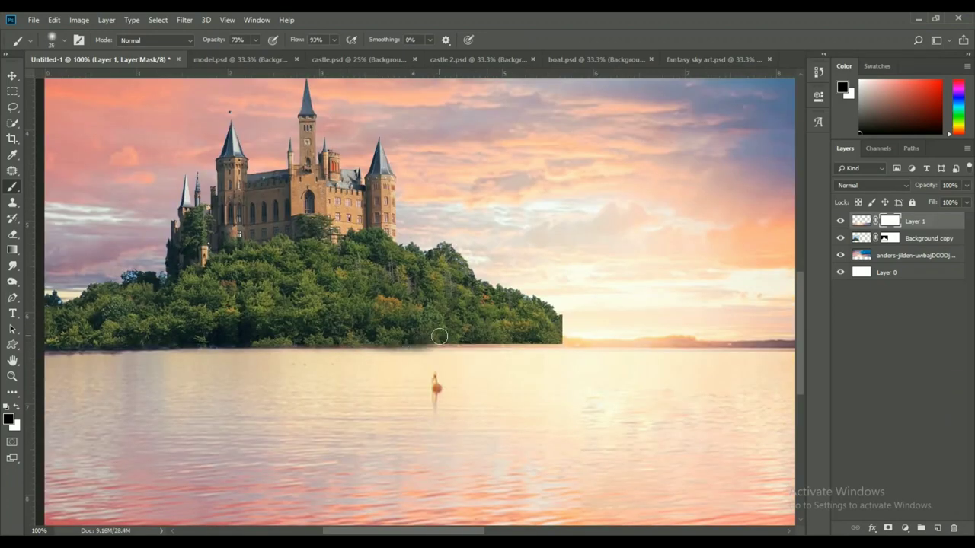
Step: Paint the castle's mask so the island's right edge fades into the sky
{"action": "left_click", "coordinate": [890, 238]}
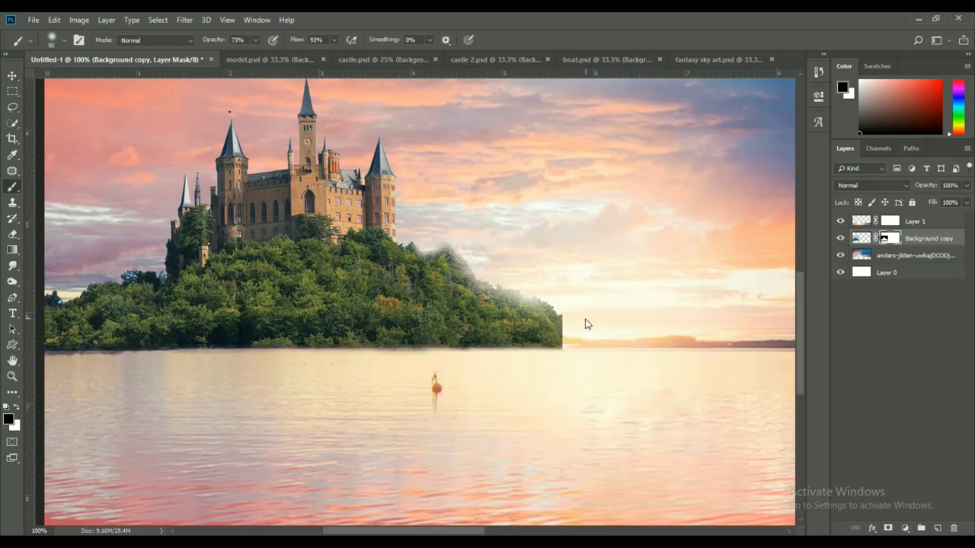
{"action": "scroll", "coordinate": [525, 420], "scroll_direction": "left", "scroll_amount": 5}
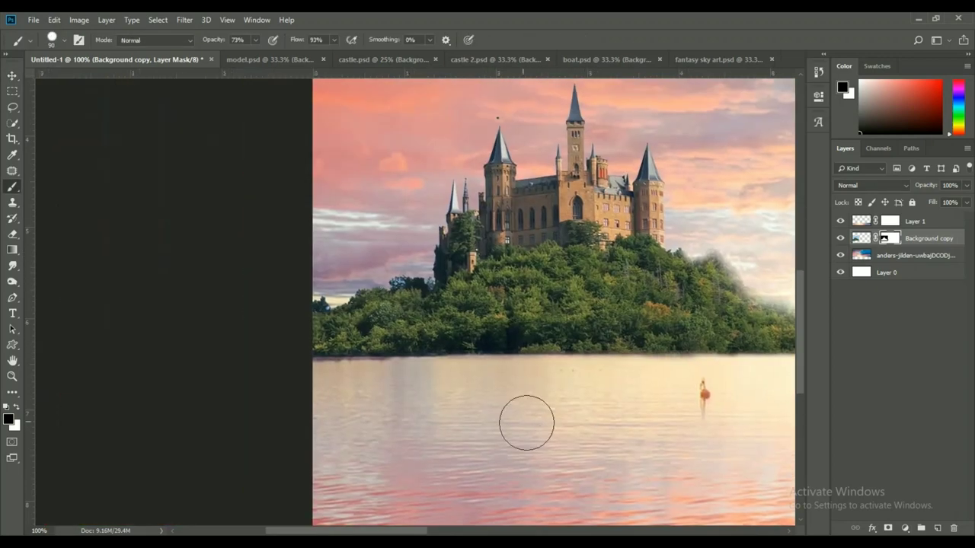
{"action": "scroll", "coordinate": [208, 317], "scroll_direction": "up", "scroll_amount": 2}
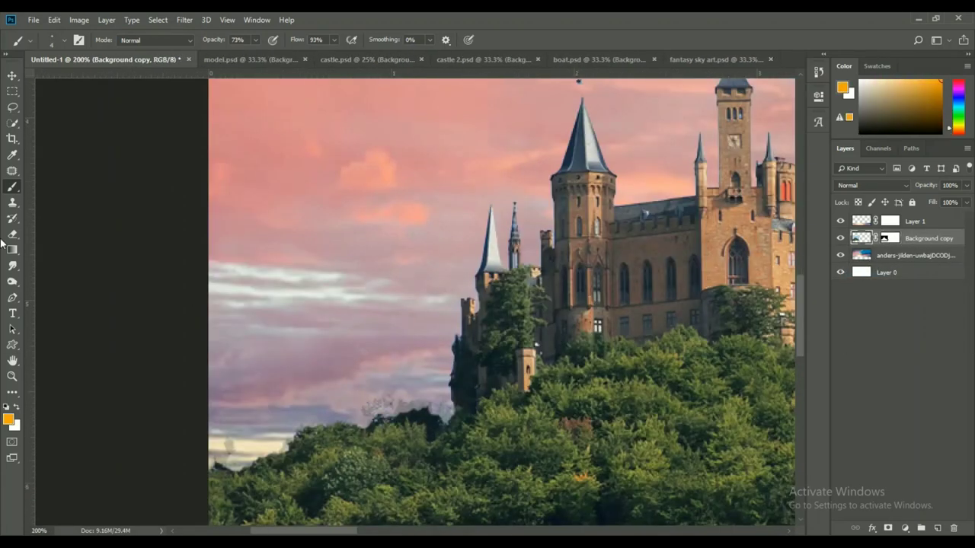
{"action": "key", "text": "d"}
{"action": "key", "text": "e"}
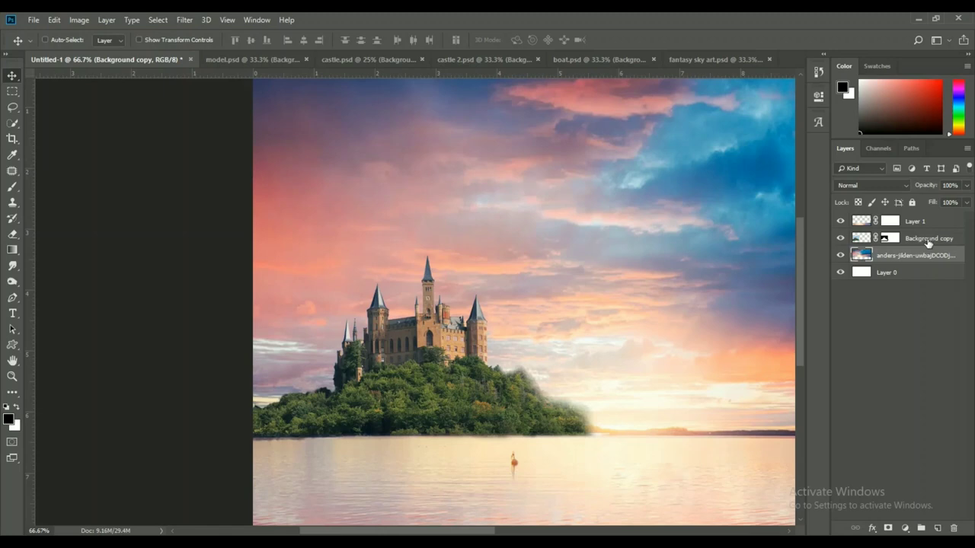
Step: Add Color Balance, Levels (midtones 0.78) and Brightness/Contrast adjustments to the castle
{"action": "left_click", "coordinate": [905, 528]}
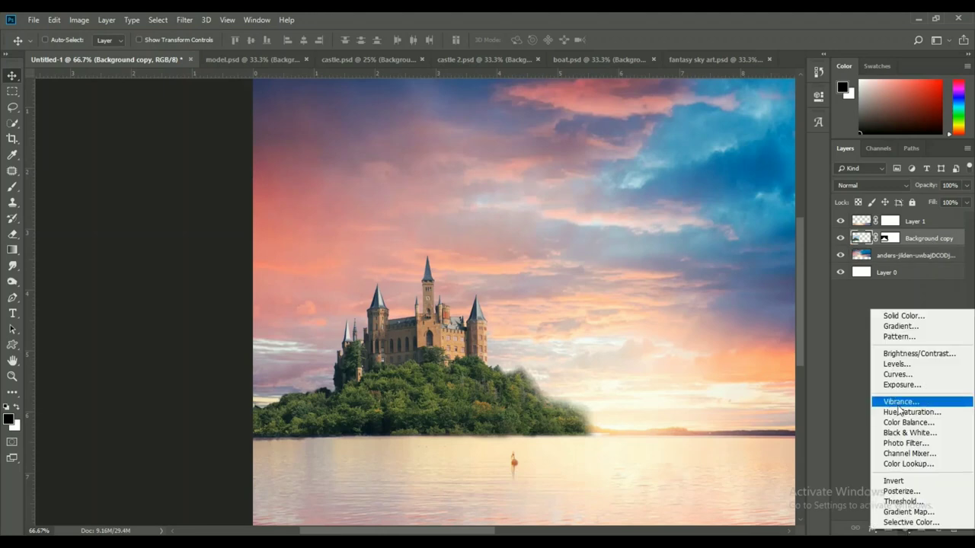
{"action": "left_click", "coordinate": [892, 413]}
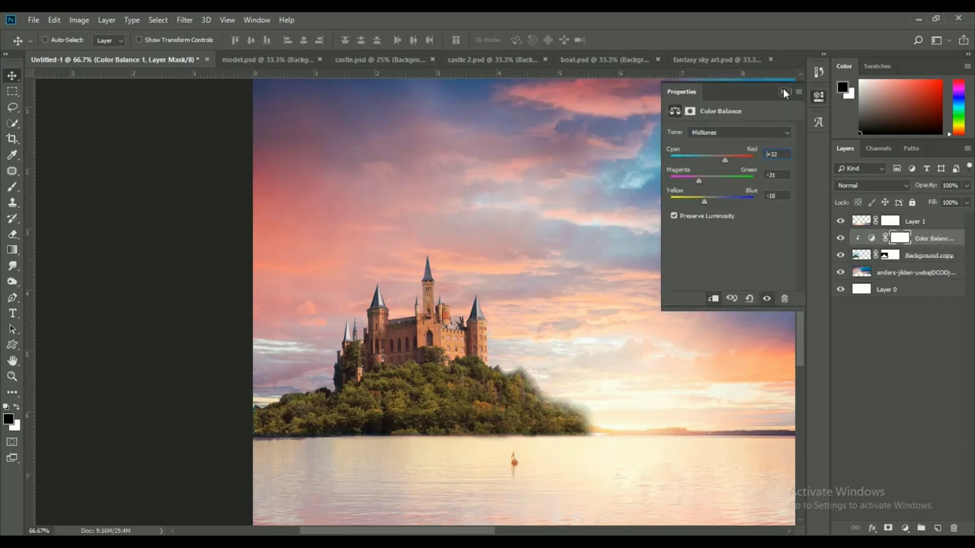
{"action": "left_click", "coordinate": [819, 96]}
{"action": "left_click", "coordinate": [687, 114]}
{"action": "left_click_drag", "start_coordinate": [736, 218], "coordinate": [749, 221]}
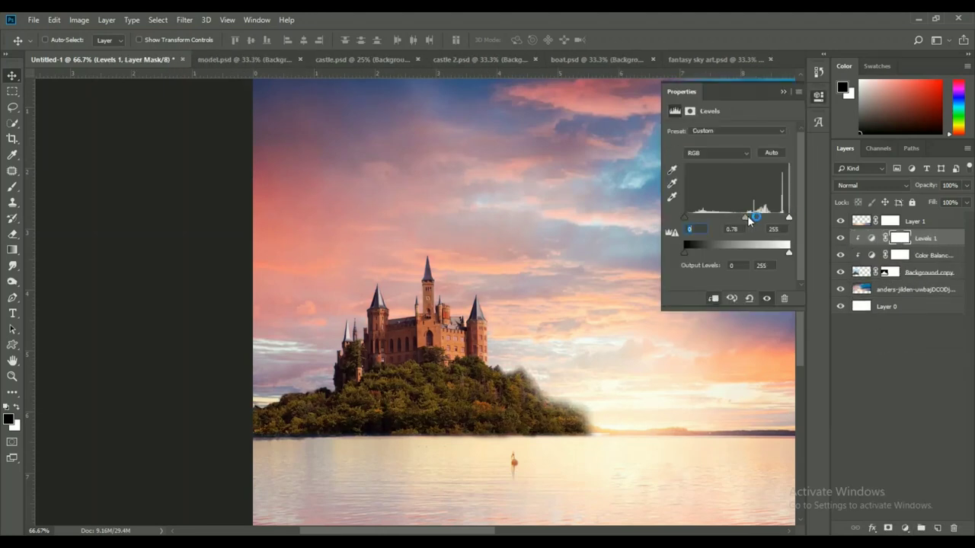
{"action": "left_click", "coordinate": [818, 96]}
{"action": "left_click", "coordinate": [672, 114]}
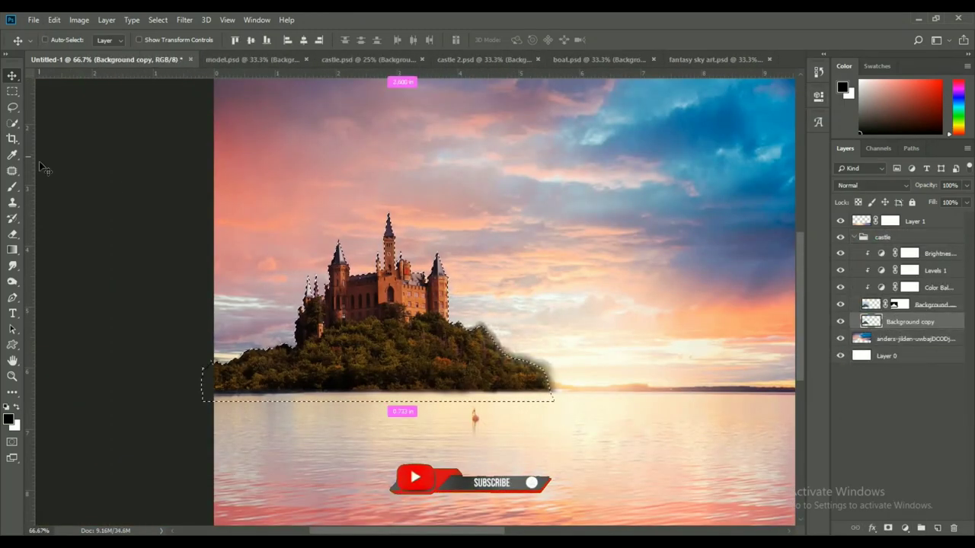
Step: Skew the black island reflection down across the water below the horizon
{"action": "key", "text": "m"}
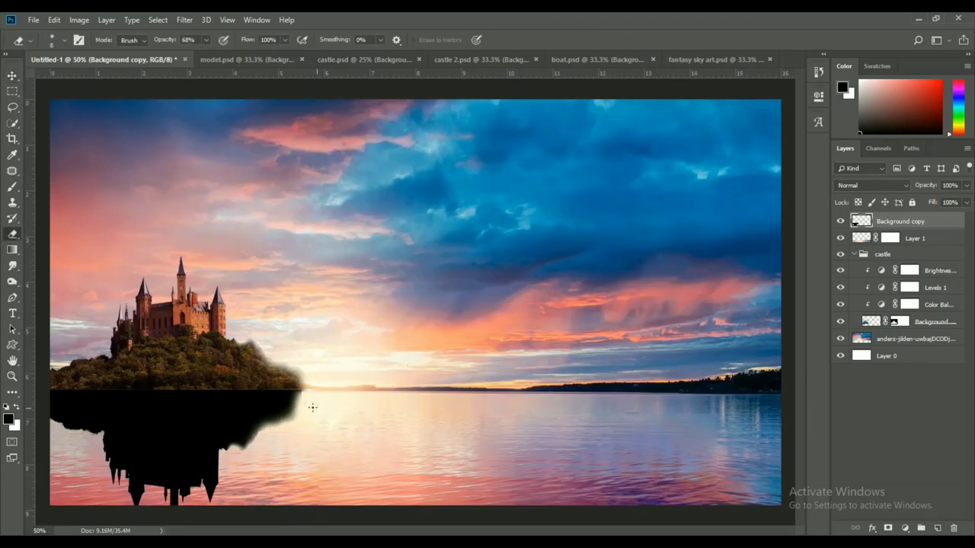
{"action": "key", "text": "ctrl+t"}
{"action": "right_click", "coordinate": [268, 251]}
{"action": "left_click", "coordinate": [304, 298]}
{"action": "key", "text": "ctrl+minus"}
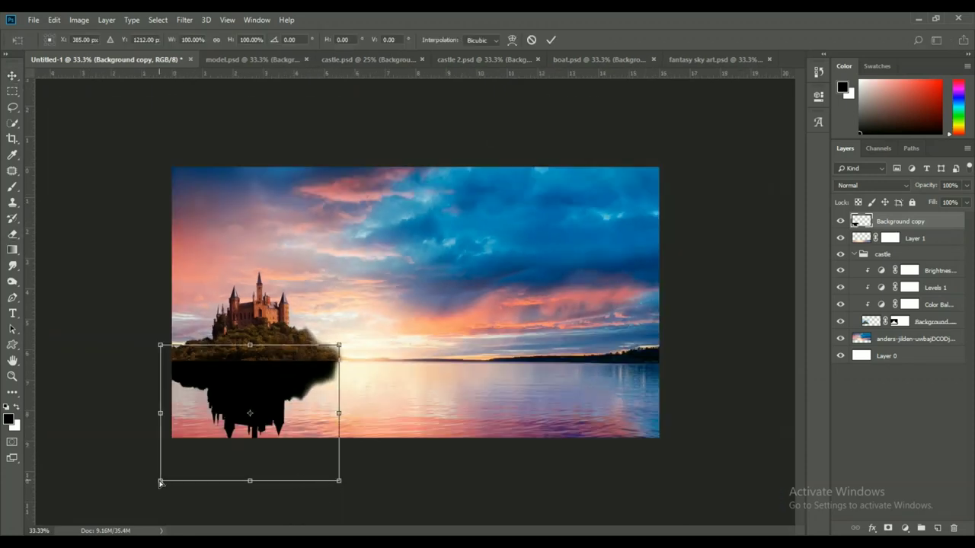
{"action": "left_click_drag", "start_coordinate": [248, 483], "coordinate": [279, 455]}
{"action": "left_click_drag", "start_coordinate": [62, 473], "coordinate": [54, 446]}
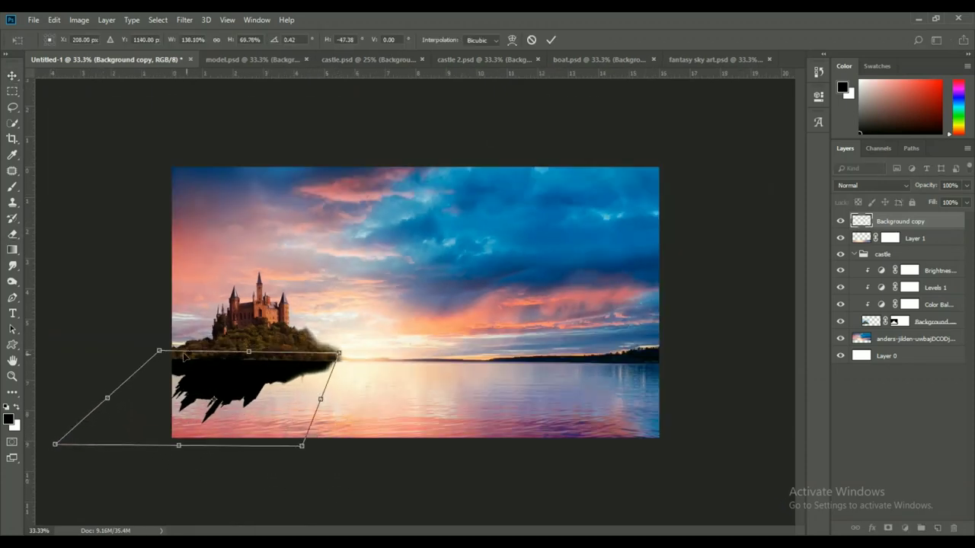
{"action": "left_click_drag", "start_coordinate": [302, 446], "coordinate": [296, 452]}
{"action": "key", "text": "Return"}
Step: Gaussian-blur the reflection and lower its opacity to 45%
{"action": "key", "text": "5"}
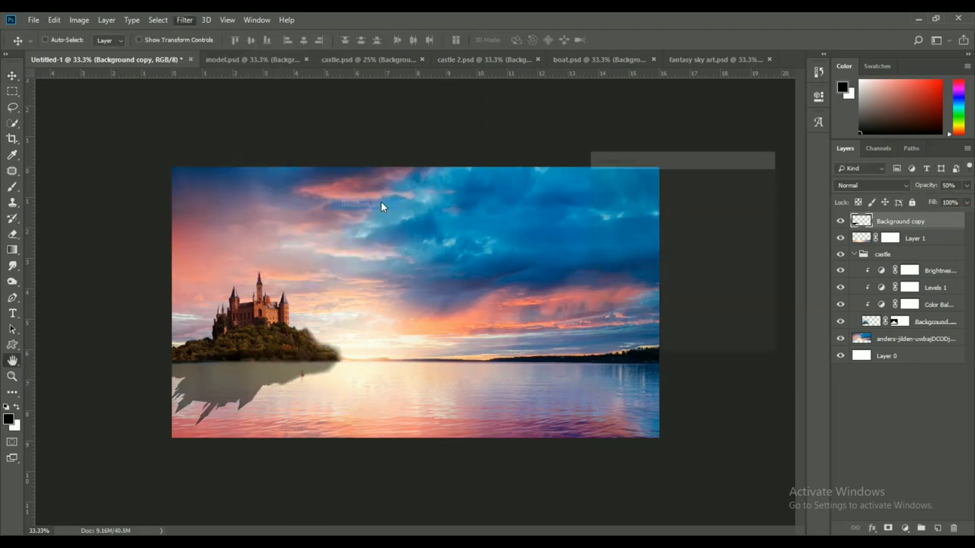
{"action": "left_click_drag", "start_coordinate": [636, 342], "coordinate": [649, 342]}
{"action": "key", "text": "Return"}
{"action": "key", "text": "ctrl+plus"}
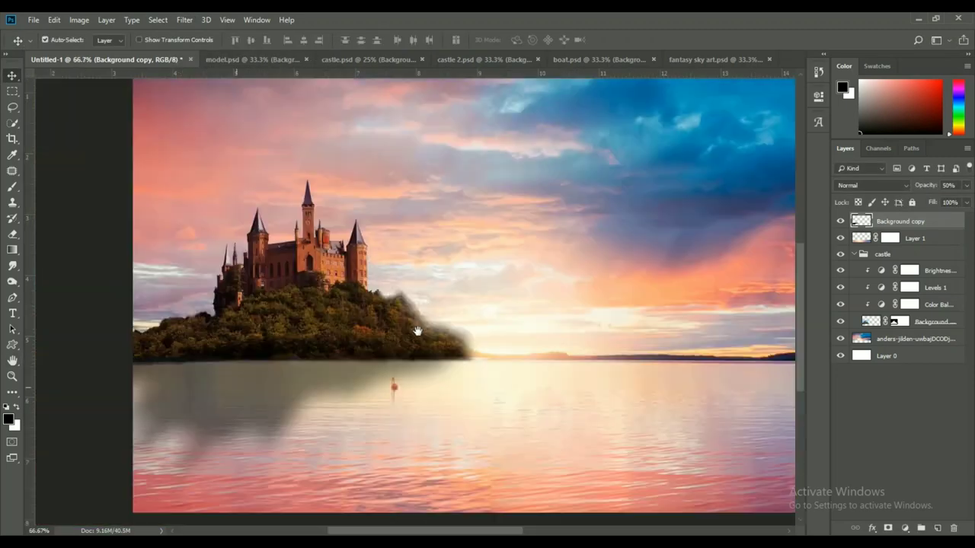
{"action": "left_click_drag", "start_coordinate": [418, 332], "coordinate": [522, 295]}
{"action": "key", "text": "4"}
{"action": "key", "text": "5"}
Step: Skew the reflection's bottom edge further to the left
{"action": "key", "text": "ctrl+t"}
{"action": "right_click", "coordinate": [584, 348]}
{"action": "left_click", "coordinate": [605, 400]}
{"action": "left_click_drag", "start_coordinate": [581, 485], "coordinate": [470, 487]}
{"action": "key", "text": "Return"}
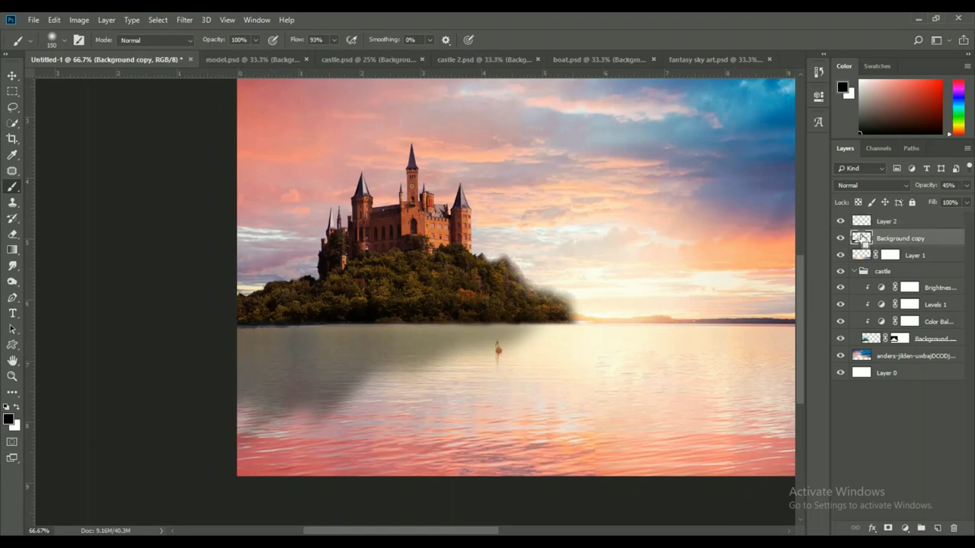
Step: Clear the lasso selection and apply a Gaussian Blur
{"action": "key", "text": "ctrl+d"}
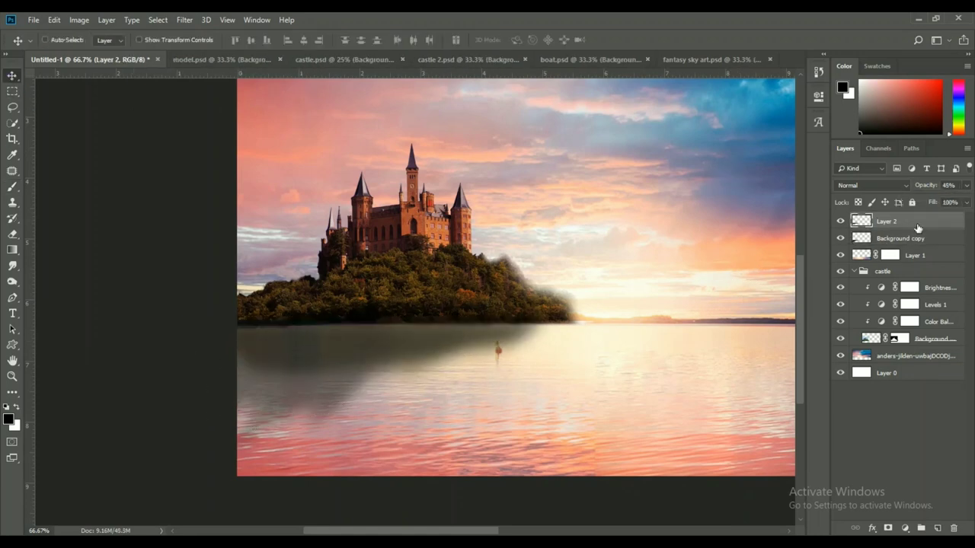
{"action": "left_click", "coordinate": [184, 20]}
{"action": "left_click", "coordinate": [209, 33]}
{"action": "key", "text": "Return"}
Step: Add a 50% gray fill layer over the castle blended with Overlay
{"action": "left_click", "coordinate": [903, 239]}
{"action": "left_click", "coordinate": [934, 343]}
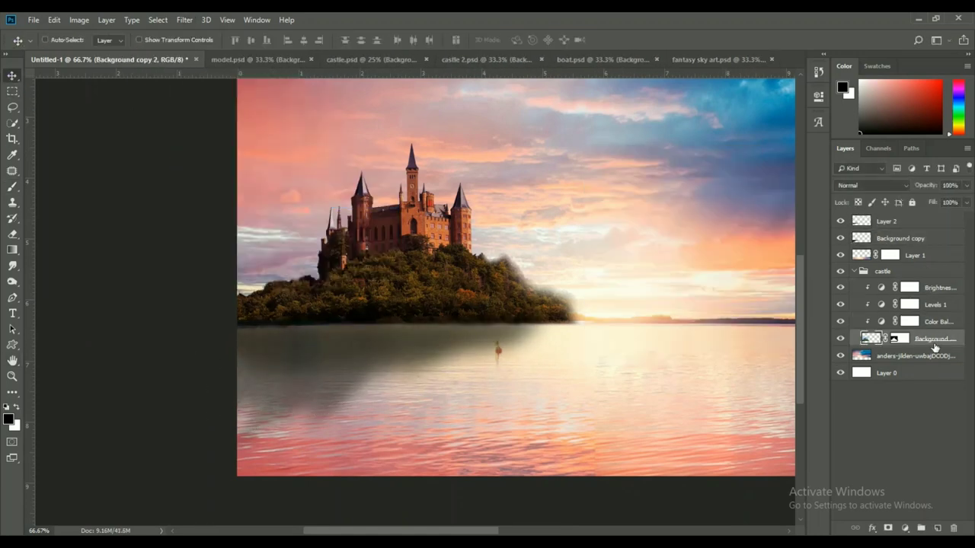
{"action": "left_click", "coordinate": [54, 20]}
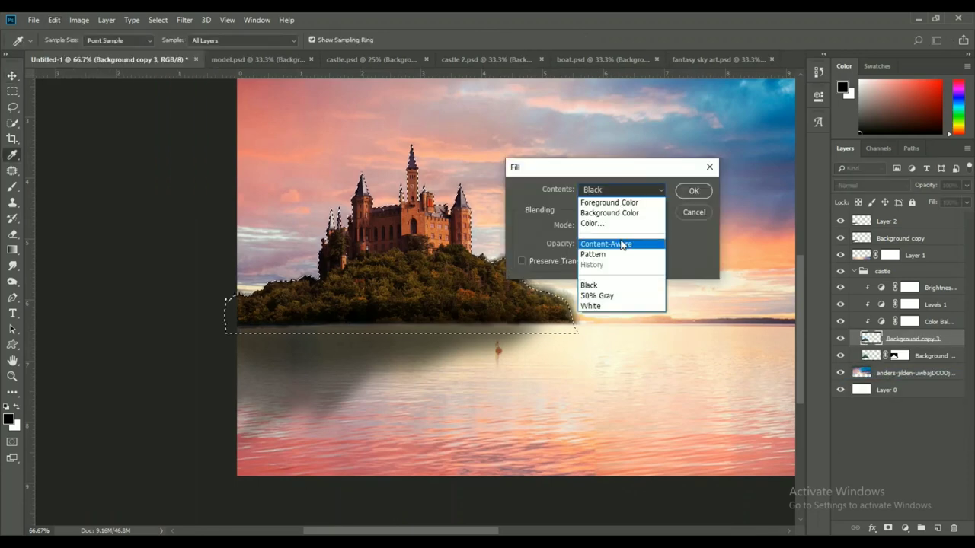
{"action": "left_click", "coordinate": [609, 246]}
{"action": "left_click", "coordinate": [873, 185]}
{"action": "left_click", "coordinate": [861, 307]}
{"action": "key", "text": "ctrl+d"}
{"action": "left_click", "coordinate": [12, 266]}
Step: Darken the island's left and centre on a 'castle shadow' layer at 90% opacity
{"action": "left_click_drag", "start_coordinate": [290, 299], "coordinate": [433, 301]}
{"action": "key", "text": "bracketleft"}
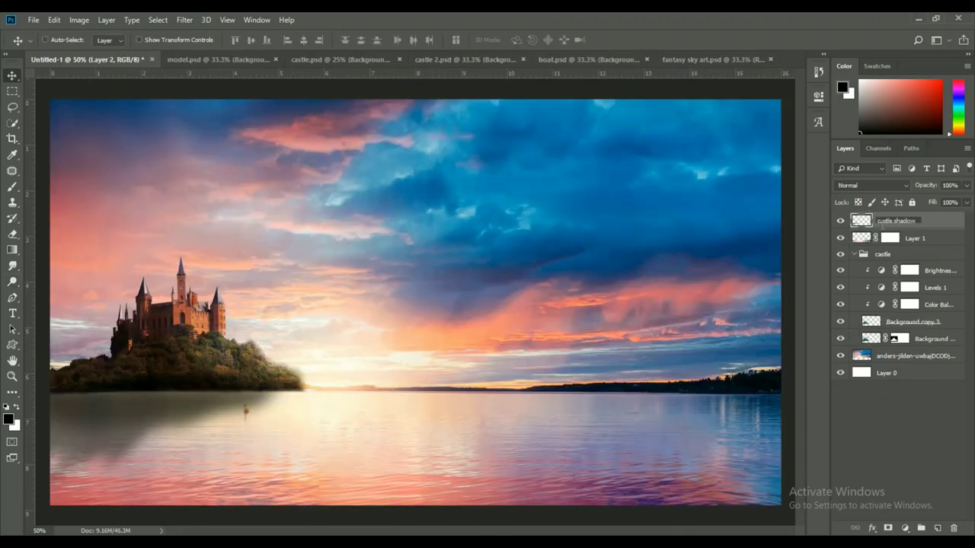
{"action": "key", "text": "Return"}
{"action": "left_click_drag", "start_coordinate": [966, 185], "coordinate": [961, 204]}
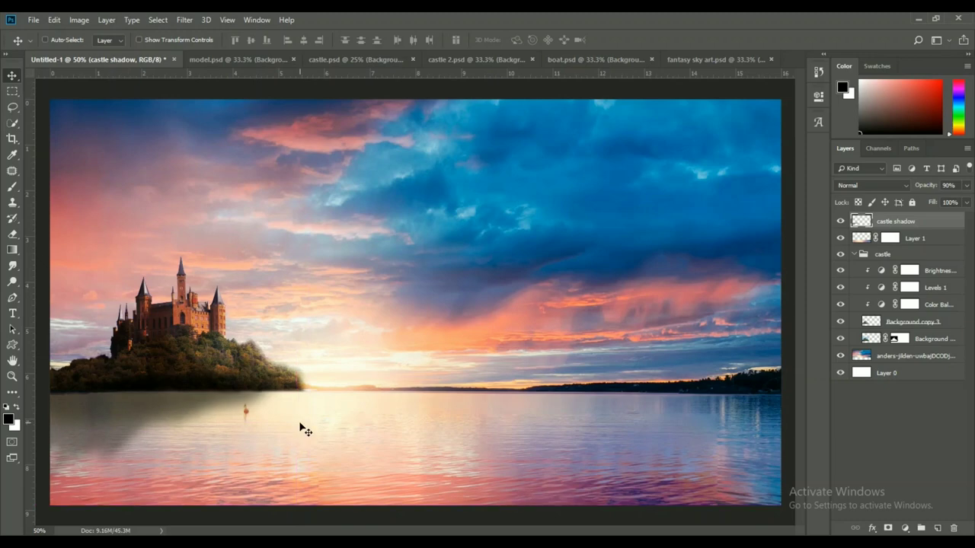
Step: Rotate the castle shadow about 2.5° across the water
{"action": "key", "text": "ctrl+t"}
{"action": "key", "text": "ctrl+minus"}
{"action": "left_click_drag", "start_coordinate": [402, 452], "coordinate": [410, 378]}
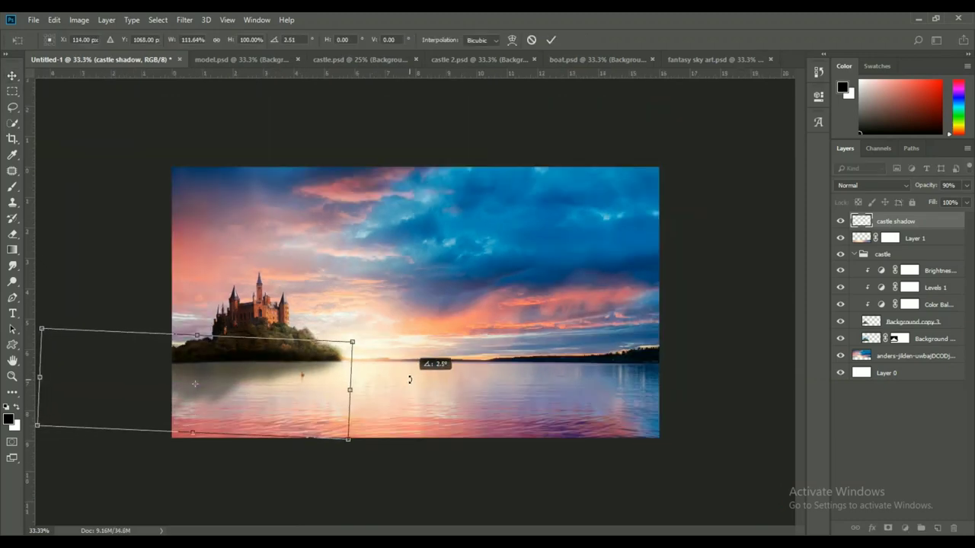
{"action": "key", "text": "Return"}
{"action": "key", "text": "ctrl+plus"}
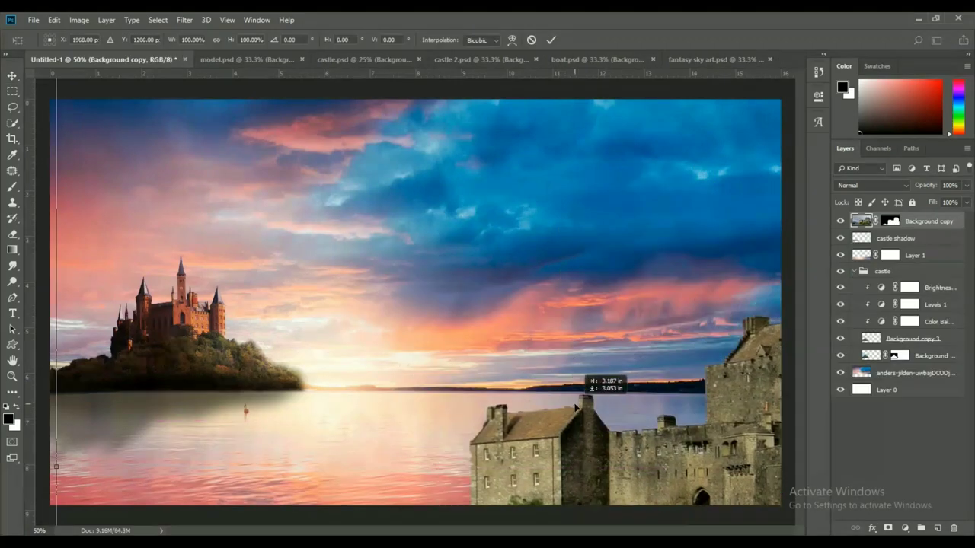
Step: Bring the castle 2 cutout into the composite, shrink it, and place it below the castle group
{"action": "mouse_move", "coordinate": [588, 385]}
{"action": "left_mouse_down"}
{"action": "mouse_move", "coordinate": [461, 370]}
{"action": "mouse_move", "coordinate": [427, 274]}
{"action": "left_mouse_up"}
{"action": "key", "text": "Return"}
{"action": "key", "text": "ctrl+plus"}
{"action": "key", "text": "ctrl+plus"}
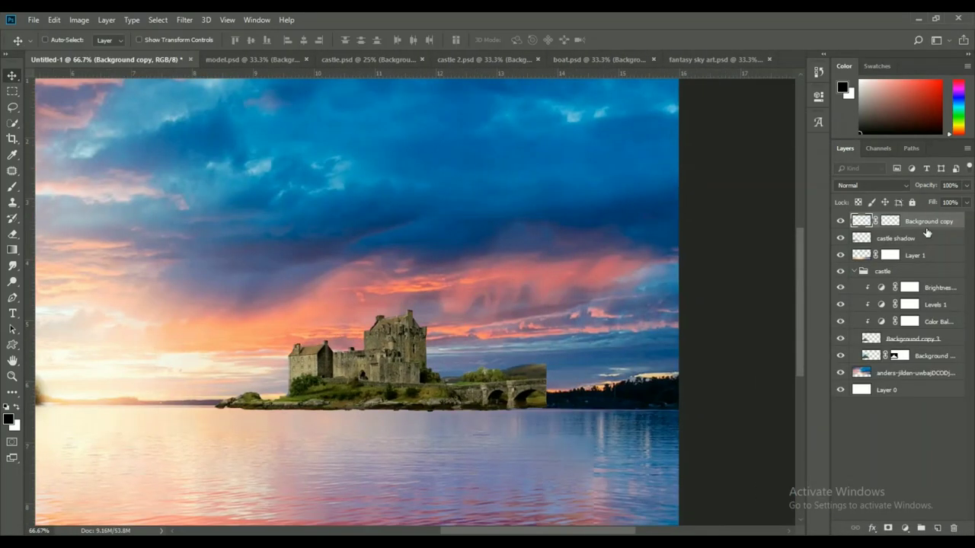
{"action": "left_click_drag", "start_coordinate": [927, 223], "coordinate": [914, 364]}
Step: Draw rectangular selections at the left of the scene, then deselect
{"action": "key", "text": "m"}
{"action": "left_click_drag", "start_coordinate": [127, 204], "coordinate": [172, 470]}
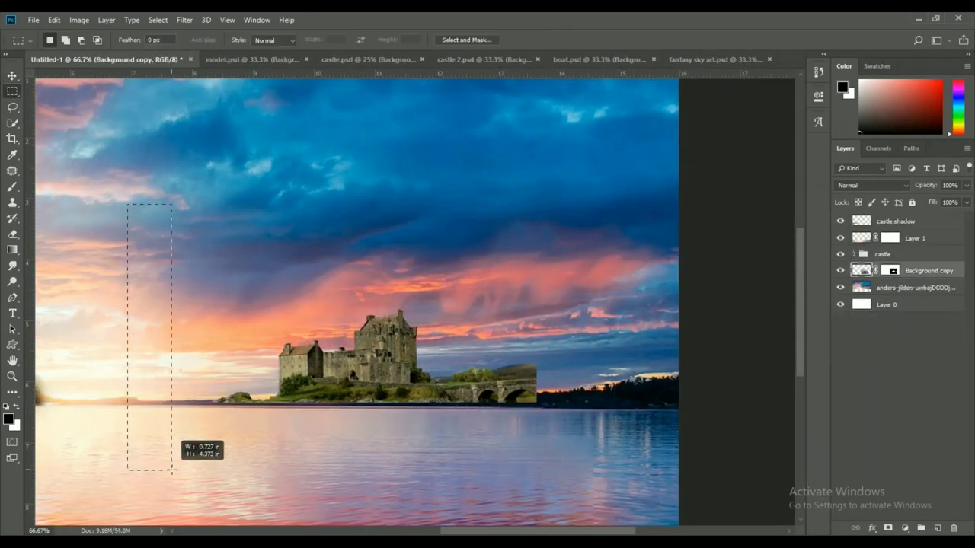
{"action": "left_click_drag", "start_coordinate": [141, 407], "coordinate": [679, 524]}
{"action": "key", "text": "ctrl+d"}
{"action": "key", "text": "v"}
Step: Add Levels and Color Balance adjustments for the new castle
{"action": "left_click", "coordinate": [905, 528]}
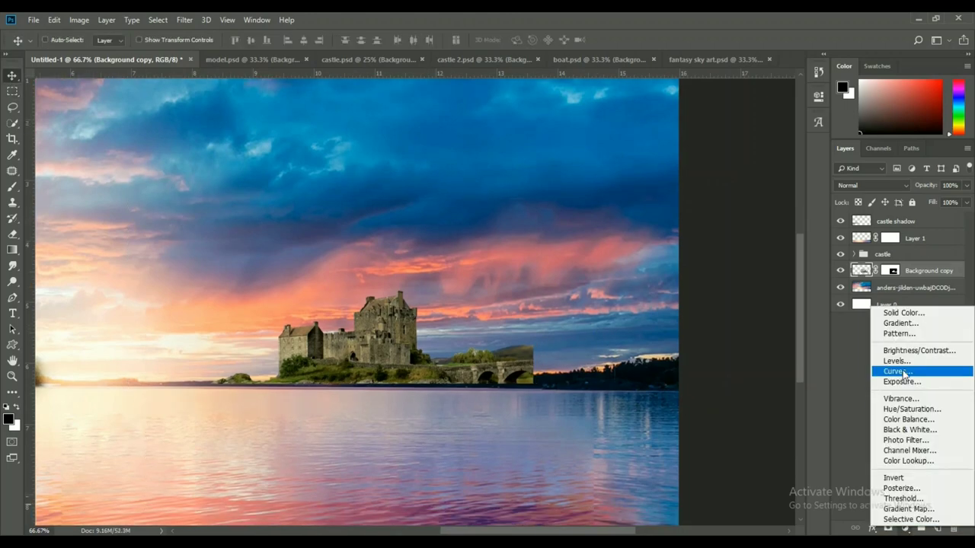
{"action": "left_click", "coordinate": [895, 370]}
{"action": "left_click", "coordinate": [905, 528]}
{"action": "left_click", "coordinate": [906, 418]}
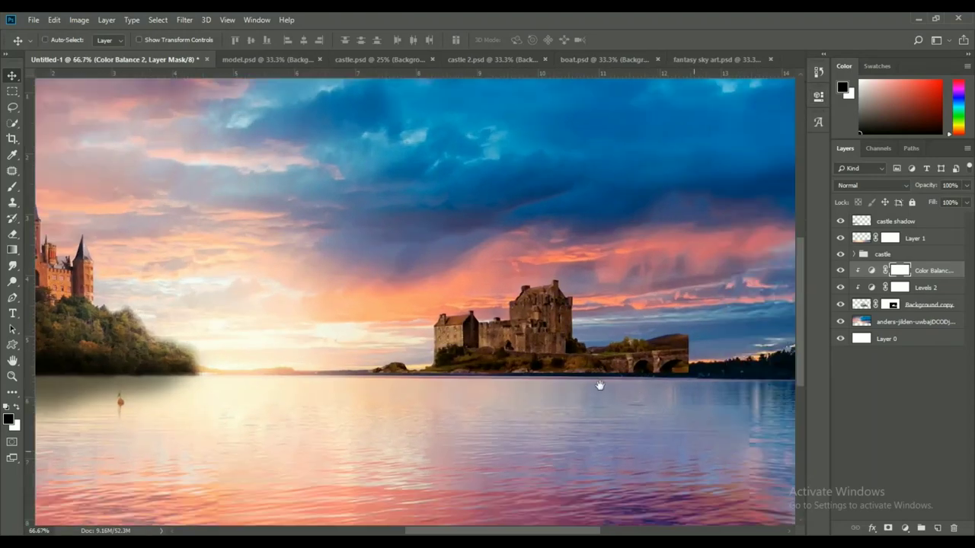
{"action": "left_click", "coordinate": [922, 318]}
Step: Nudge the second castle slightly up-left and warp it
{"action": "left_click", "coordinate": [914, 238]}
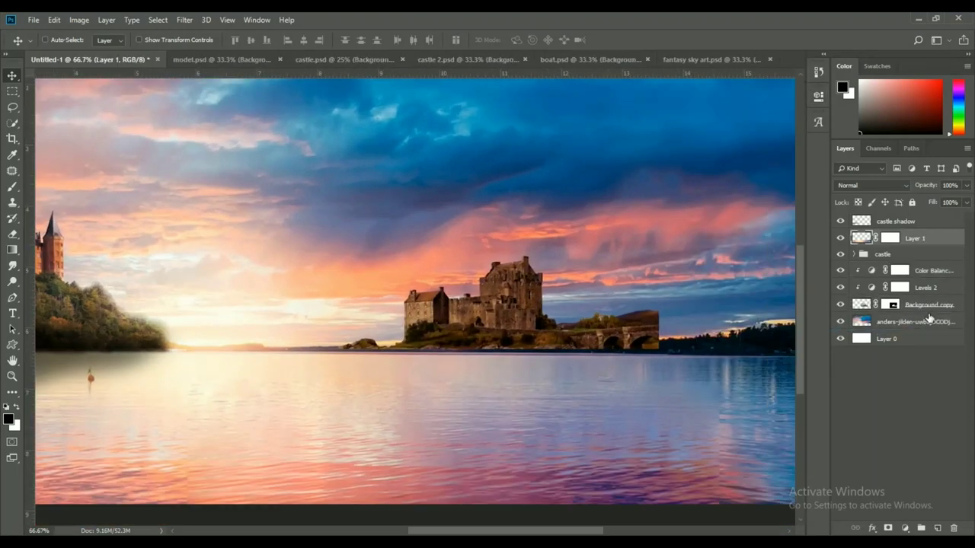
{"action": "left_click", "coordinate": [893, 305]}
{"action": "left_click_drag", "start_coordinate": [533, 303], "coordinate": [526, 297]}
{"action": "key", "text": "ctrl+t"}
{"action": "right_click", "coordinate": [576, 323]}
{"action": "left_click", "coordinate": [620, 398]}
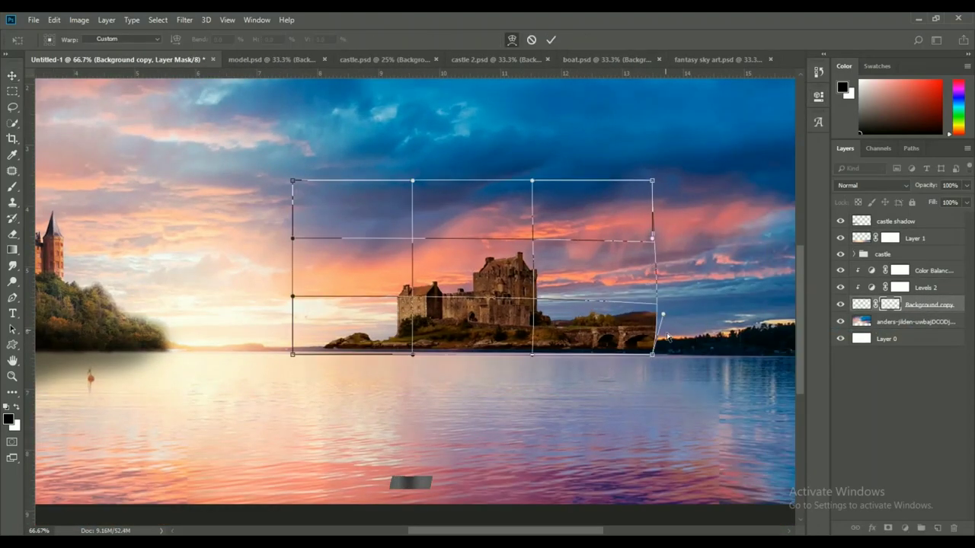
{"action": "left_click", "coordinate": [17, 192]}
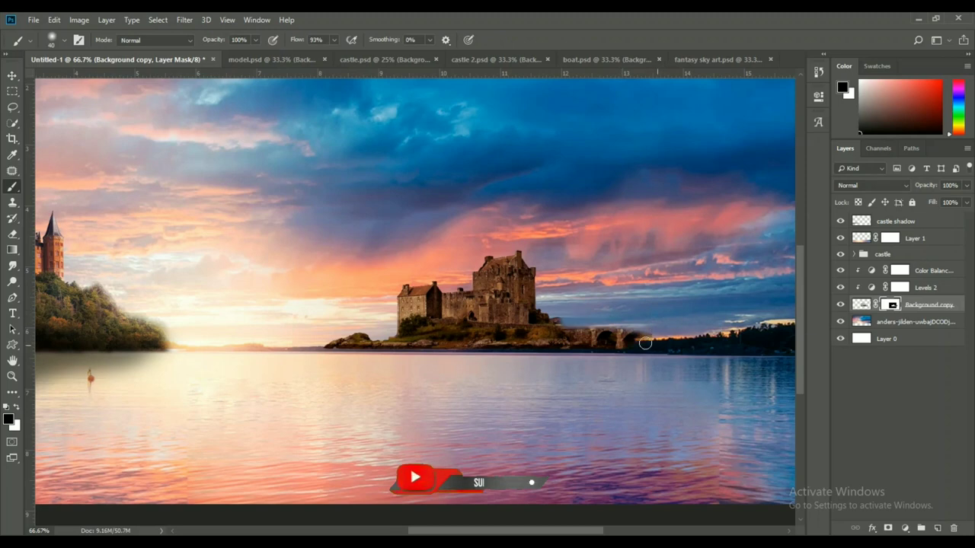
Step: Mask away the castle's bridge and add a clipped Curves adjustment
{"action": "key", "text": "b"}
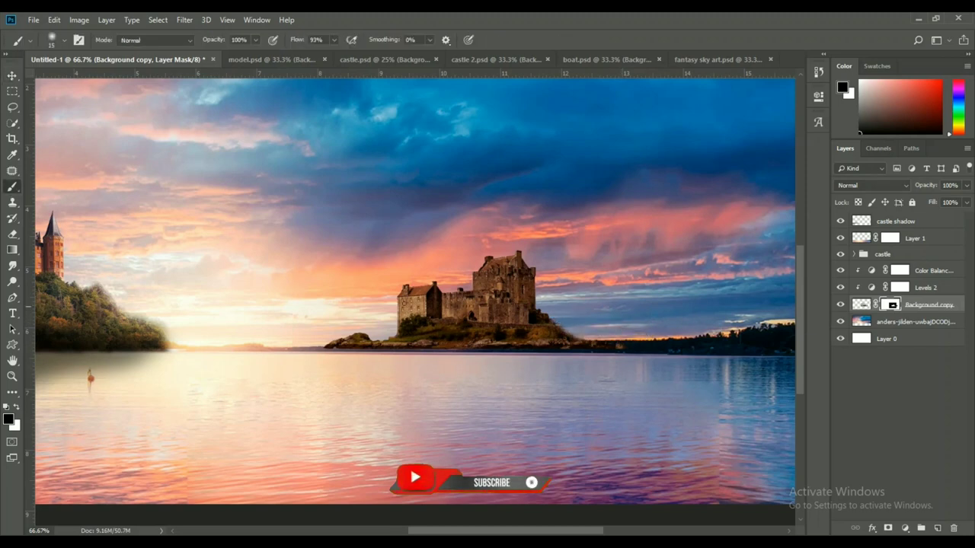
{"action": "key", "text": "v"}
{"action": "left_click", "coordinate": [924, 287]}
{"action": "left_click", "coordinate": [905, 528]}
{"action": "left_click", "coordinate": [906, 378]}
{"action": "left_click", "coordinate": [924, 305]}
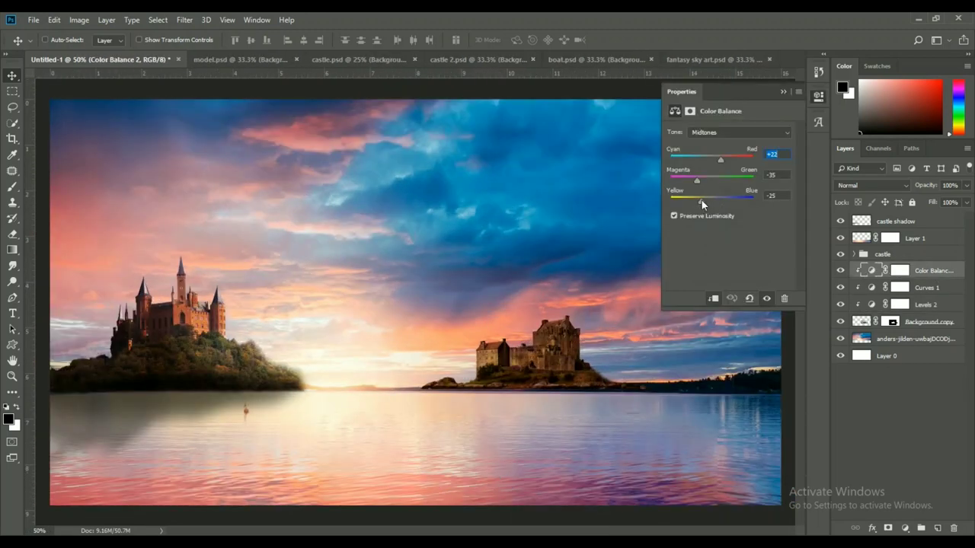
Step: Darken the sunset sky with an auto Brightness/Contrast adjustment (-31, 26)
{"action": "left_click", "coordinate": [914, 339]}
{"action": "left_click", "coordinate": [905, 528]}
{"action": "left_click", "coordinate": [918, 351]}
{"action": "left_click", "coordinate": [777, 131]}
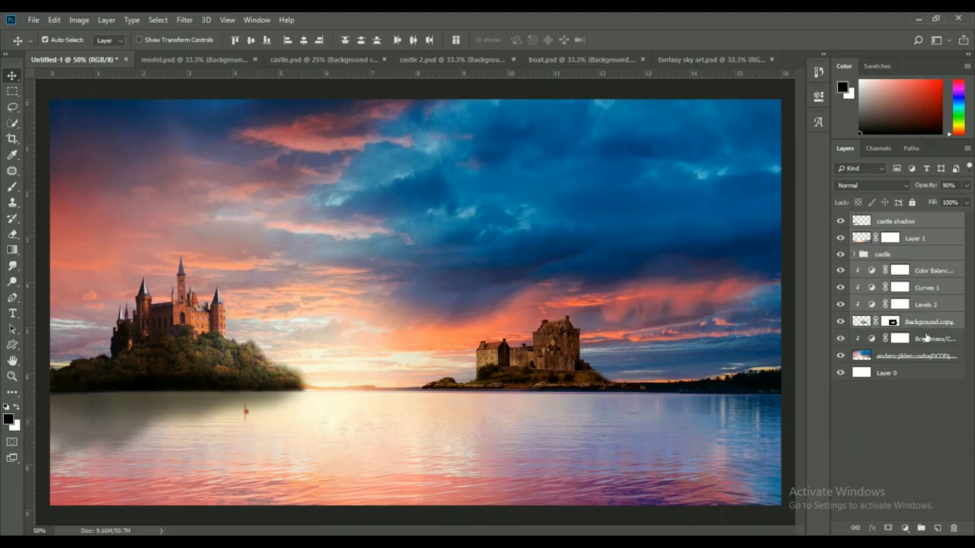
Step: Group all layers into a 'main bg' folder
{"action": "key", "text": "ctrl+g"}
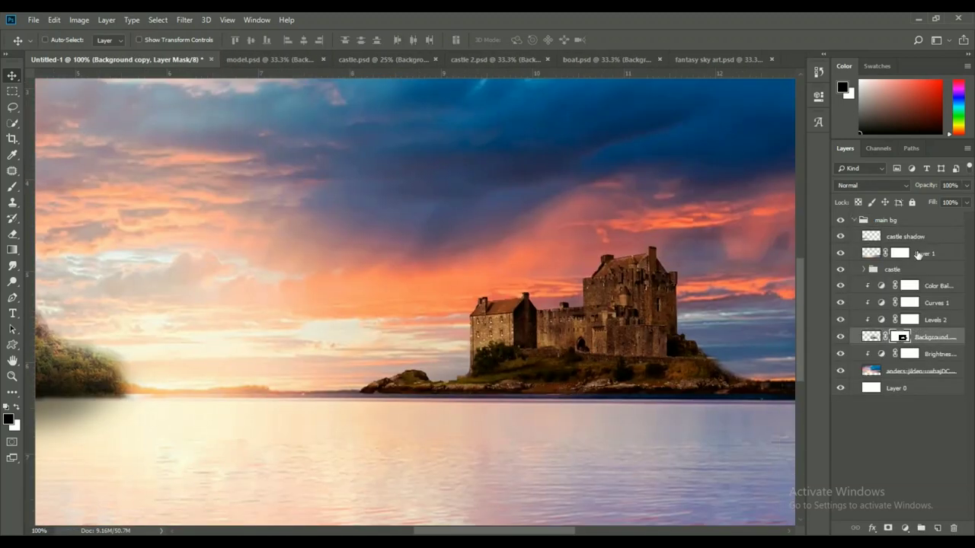
{"action": "left_click", "coordinate": [871, 337]}
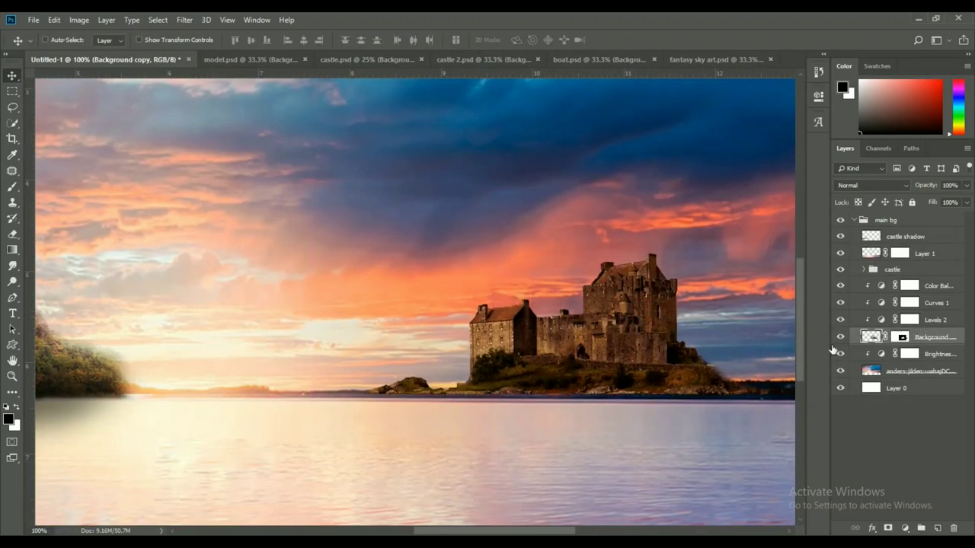
{"action": "left_click", "coordinate": [12, 186]}
{"action": "scroll", "coordinate": [475, 393], "scroll_direction": "right", "scroll_amount": 5}
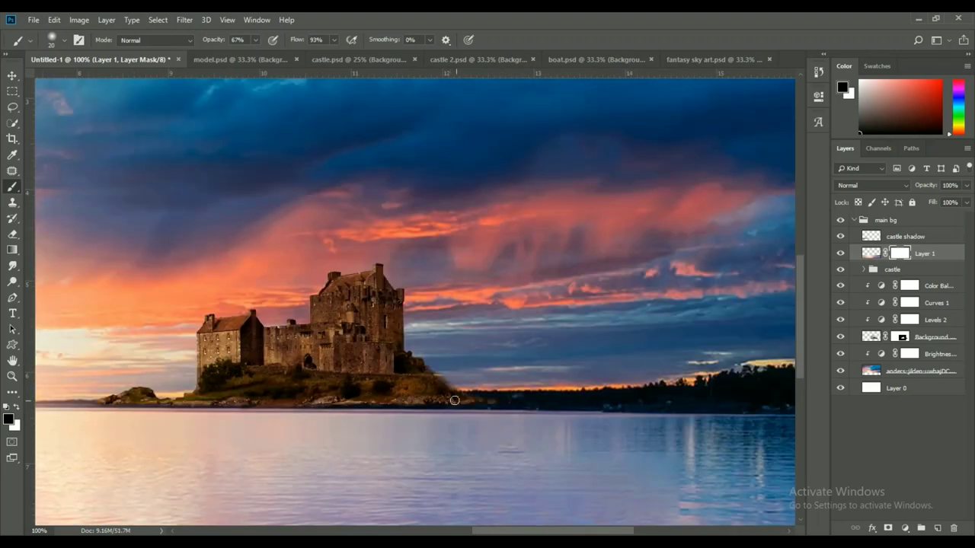
{"action": "key", "text": "v"}
{"action": "key", "text": "ctrl+minus"}
Step: Group the second castle's layer and its adjustments as 'castle 2'
{"action": "left_click", "coordinate": [870, 337]}
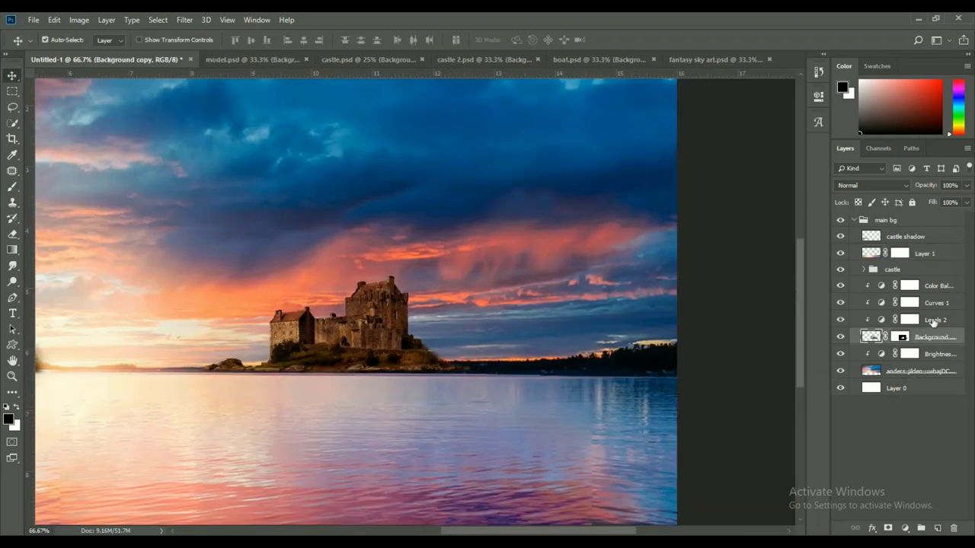
{"action": "left_click", "coordinate": [907, 287], "text": "shift"}
{"action": "key", "text": "ctrl+g"}
{"action": "left_click", "coordinate": [863, 284]}
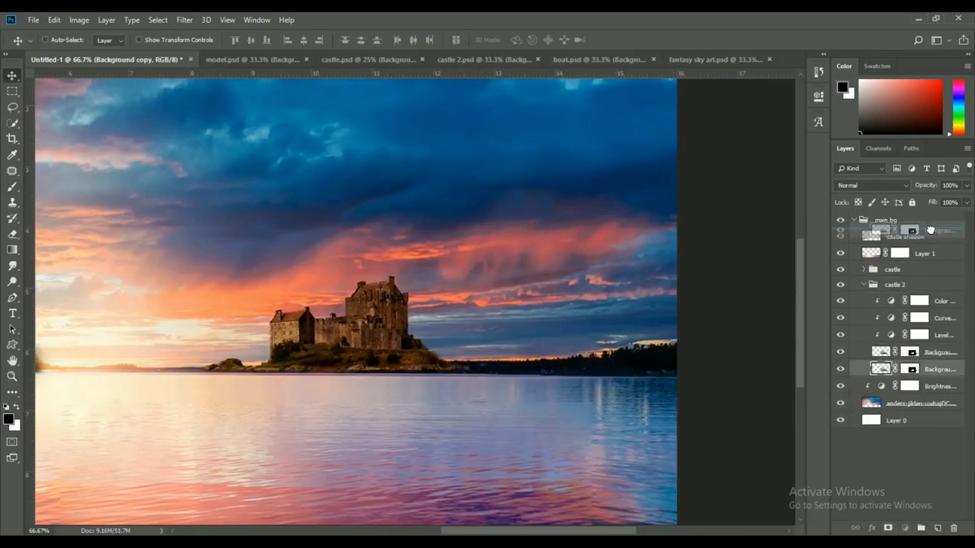
Step: Copy the castle layer to the top of main bg and apply its mask
{"action": "left_click_drag", "start_coordinate": [914, 350], "coordinate": [914, 232]}
{"action": "right_click", "coordinate": [901, 237]}
{"action": "left_click", "coordinate": [883, 270]}
Step: Fill the right castle island's outline with black
{"action": "left_click", "coordinate": [871, 237], "text": "ctrl"}
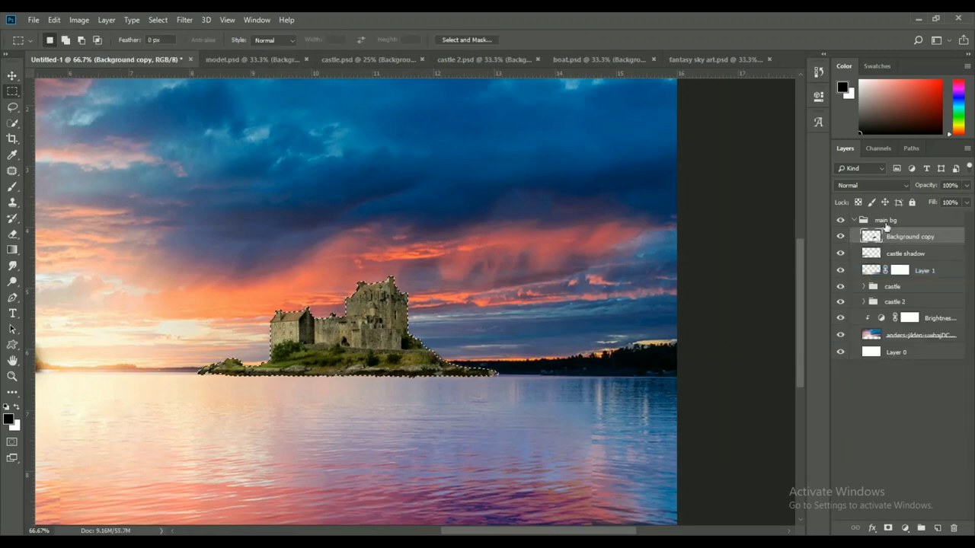
{"action": "left_click", "coordinate": [54, 20]}
{"action": "left_click", "coordinate": [72, 255]}
{"action": "left_click", "coordinate": [651, 190]}
{"action": "left_click", "coordinate": [653, 204]}
{"action": "key", "text": "Return"}
Step: Flip the black silhouette vertically and distort it onto the water below the castle
{"action": "key", "text": "ctrl+t"}
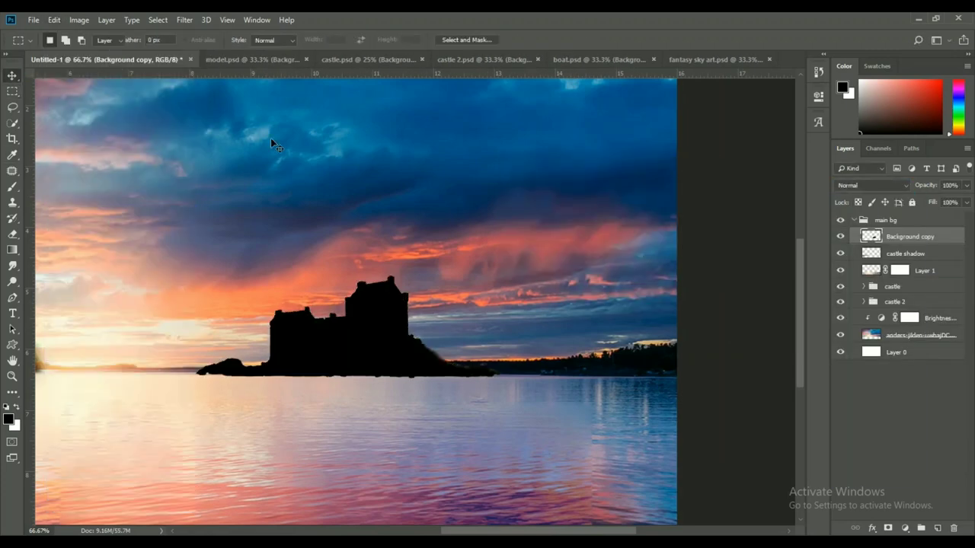
{"action": "key", "text": "ctrl+minus"}
{"action": "right_click", "coordinate": [598, 356]}
{"action": "left_click", "coordinate": [629, 517]}
{"action": "left_click_drag", "start_coordinate": [533, 365], "coordinate": [533, 437]}
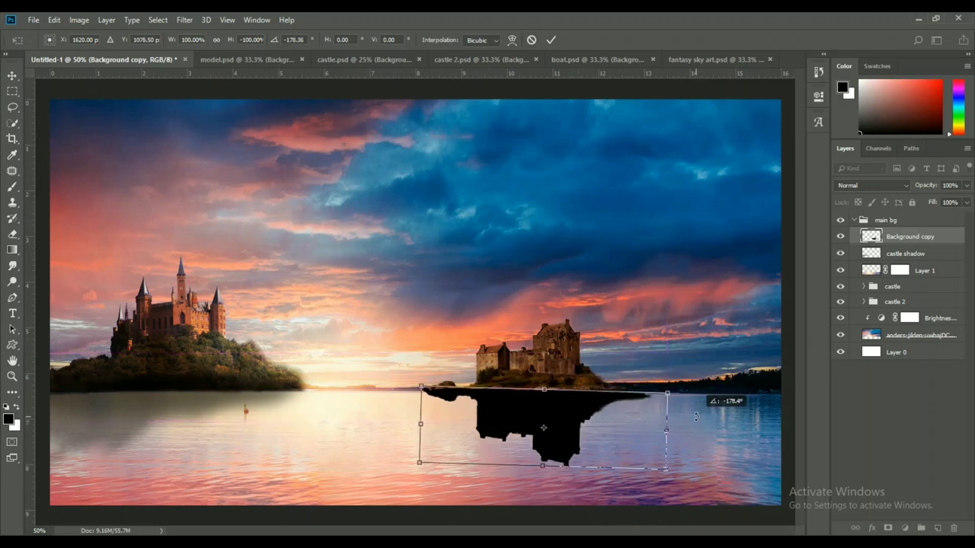
{"action": "key", "text": "Return"}
{"action": "key", "text": "ctrl+t"}
{"action": "left_click_drag", "start_coordinate": [666, 468], "coordinate": [781, 446]}
{"action": "left_click_drag", "start_coordinate": [421, 465], "coordinate": [487, 439]}
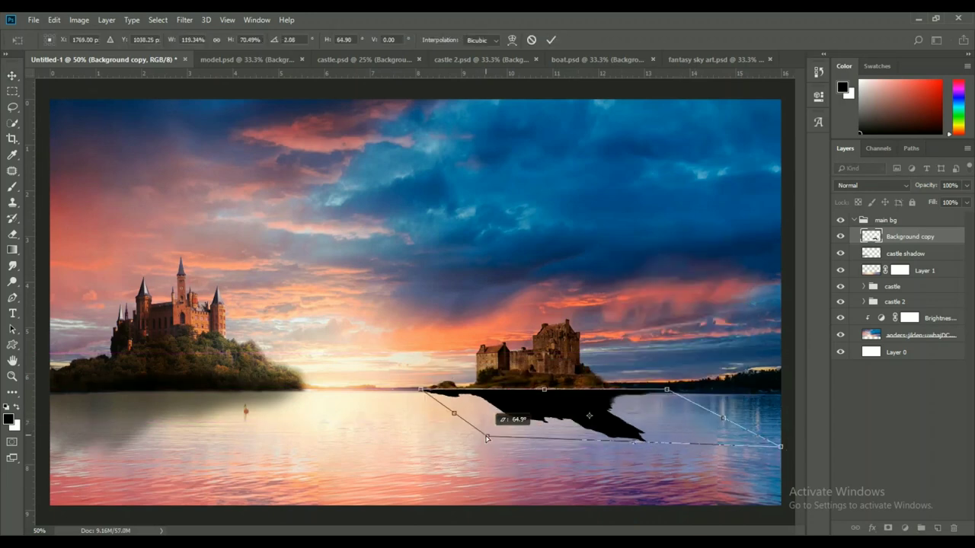
{"action": "key", "text": "Return"}
Step: Apply Gaussian Blur to the reflection and fade it to low opacity
{"action": "left_click", "coordinate": [184, 20]}
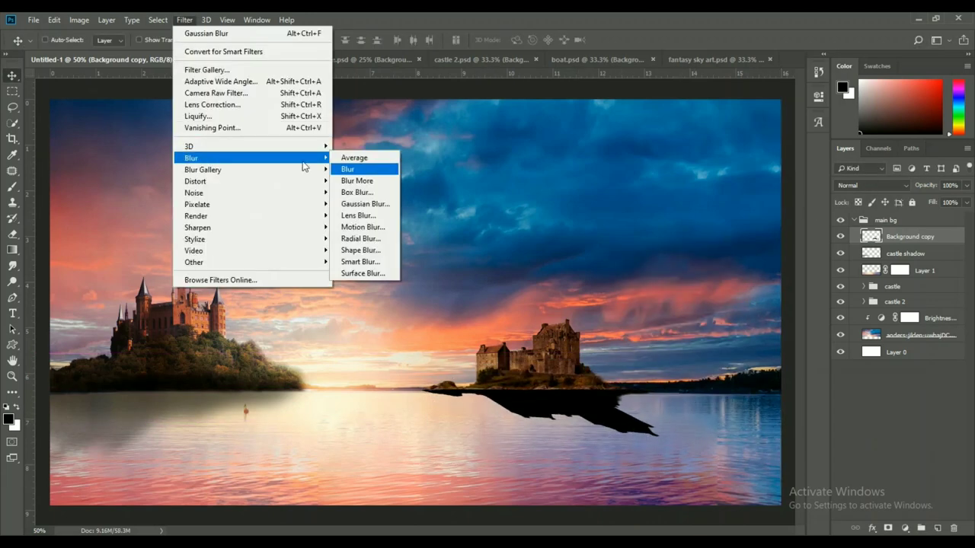
{"action": "left_click", "coordinate": [366, 205]}
{"action": "key", "text": "Return"}
{"action": "left_click_drag", "start_coordinate": [966, 185], "coordinate": [926, 202]}
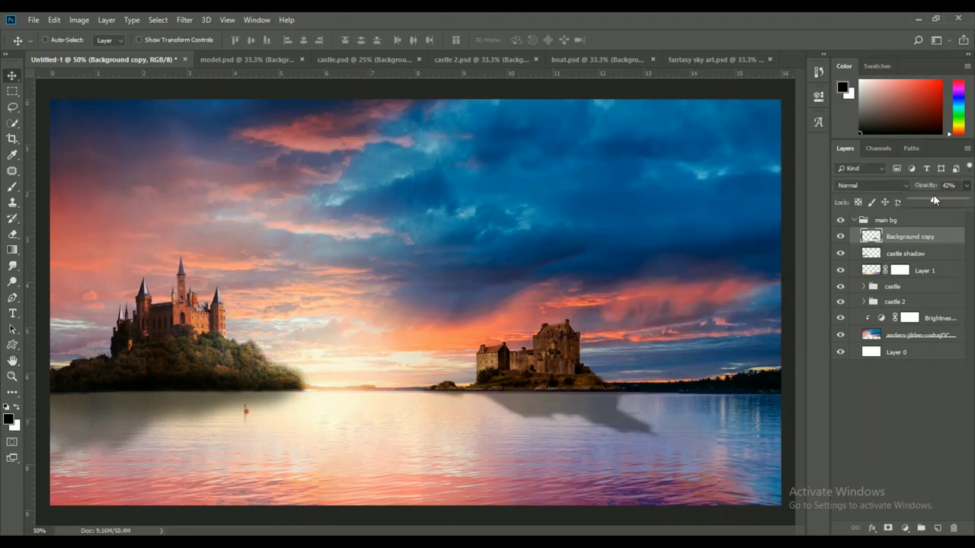
Step: Merge the reflection onto a new layer and blur it further
{"action": "key", "text": "ctrl+shift+alt+n"}
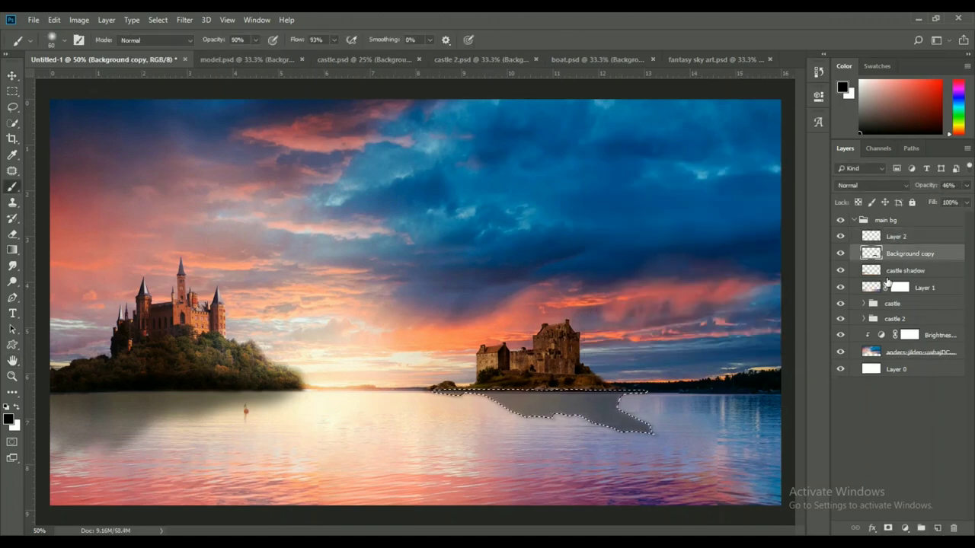
{"action": "left_click", "coordinate": [897, 236]}
{"action": "key", "text": "ctrl+d"}
{"action": "key", "text": "m"}
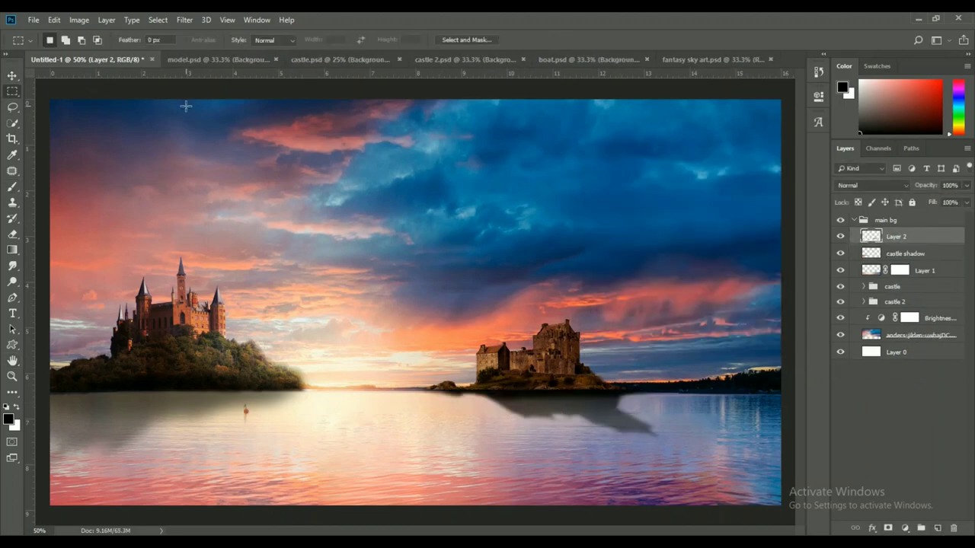
{"action": "left_click", "coordinate": [184, 20]}
{"action": "key", "text": "Return"}
{"action": "left_click", "coordinate": [966, 201]}
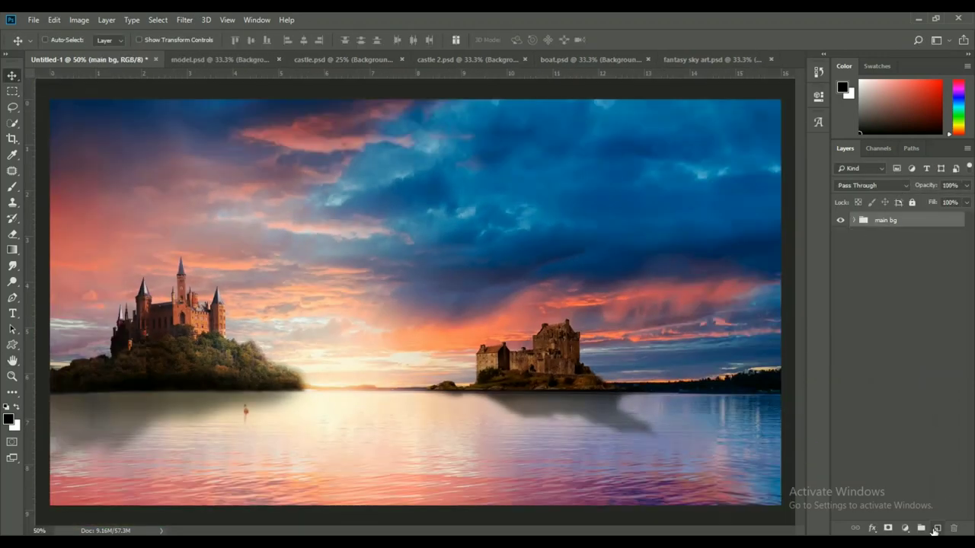
Step: Add a Screen-blending glow layer and set up a large soft brush
{"action": "left_click", "coordinate": [937, 527]}
{"action": "key", "text": "b"}
{"action": "key", "text": "x"}
{"action": "left_click", "coordinate": [872, 185]}
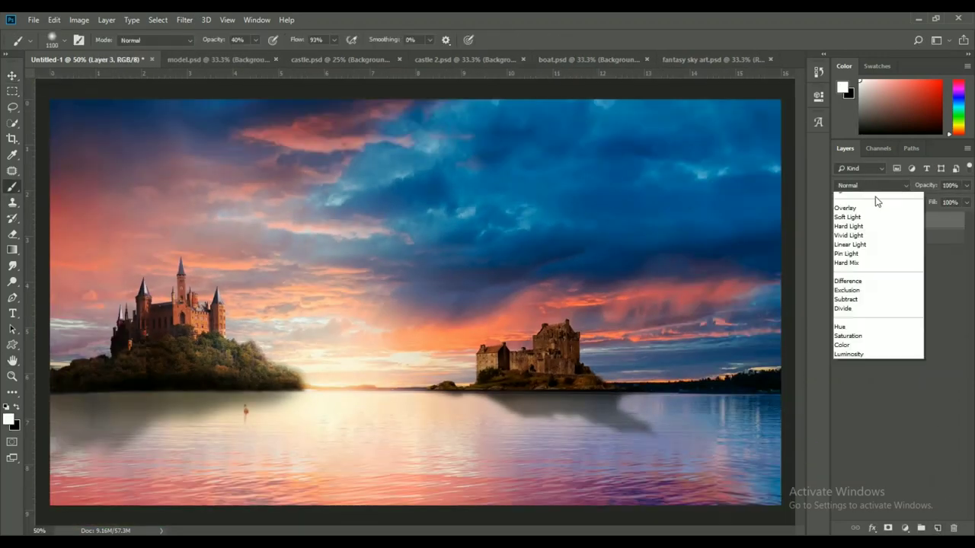
{"action": "left_click", "coordinate": [868, 228]}
{"action": "left_click", "coordinate": [373, 346]}
Step: Paint a large yellow-orange glow over the centre of the horizon
{"action": "left_click", "coordinate": [10, 418]}
{"action": "left_click", "coordinate": [629, 228]}
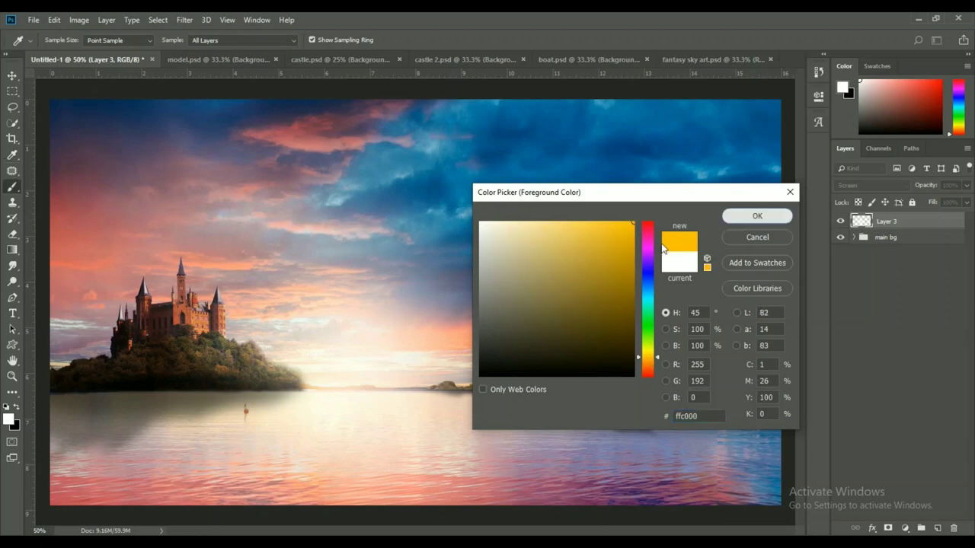
{"action": "left_click", "coordinate": [755, 215]}
{"action": "key", "text": "bracketright"}
{"action": "key", "text": "bracketright"}
{"action": "key", "text": "bracketright"}
{"action": "key", "text": "bracketright"}
{"action": "key", "text": "bracketright"}
{"action": "left_click", "coordinate": [359, 297]}
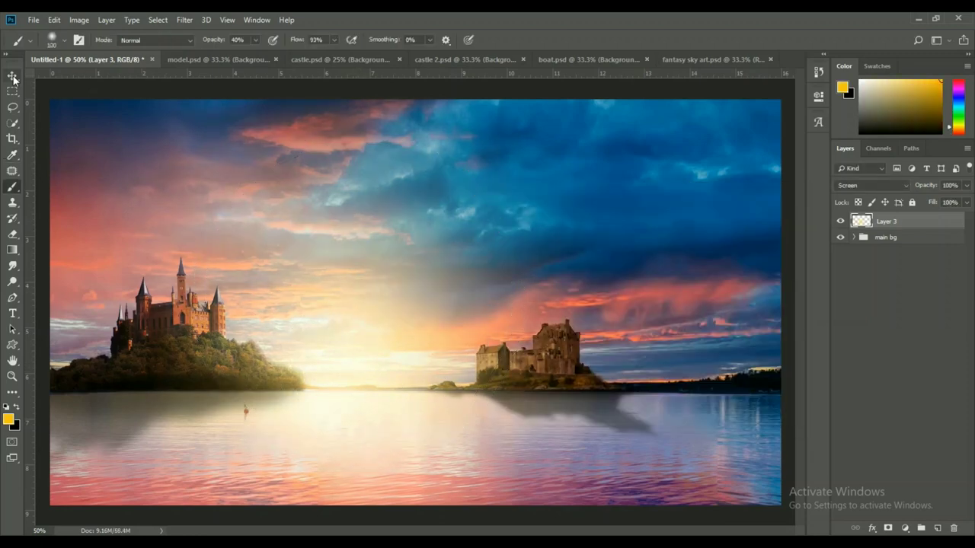
Step: Add Color Balance and Brightness/Contrast (brightness -36) adjustment layers, then hide the Brightness/Contrast one
{"action": "left_click", "coordinate": [13, 76]}
{"action": "left_click", "coordinate": [905, 528]}
{"action": "left_click", "coordinate": [898, 430]}
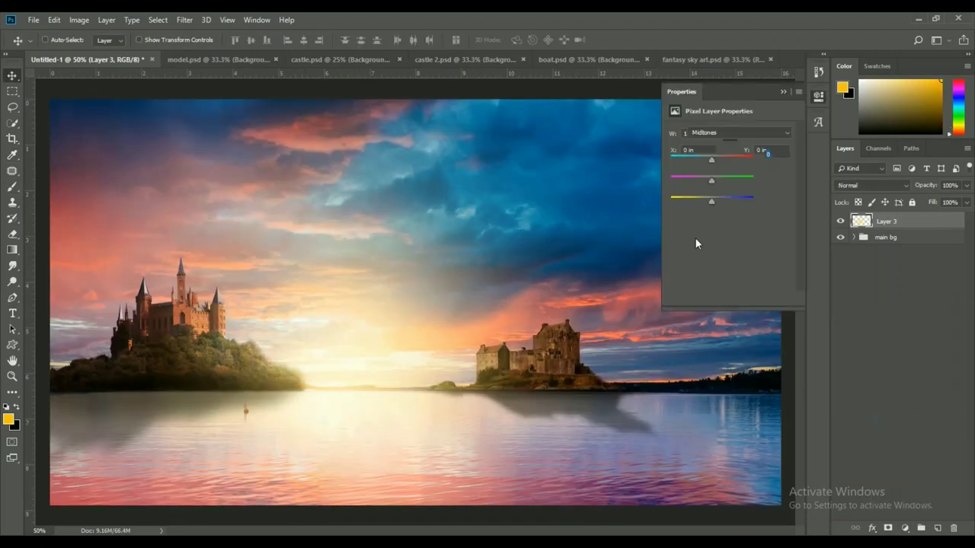
{"action": "left_click", "coordinate": [905, 528]}
{"action": "left_click", "coordinate": [899, 367]}
{"action": "left_click_drag", "start_coordinate": [729, 160], "coordinate": [716, 162]}
{"action": "left_click", "coordinate": [784, 91]}
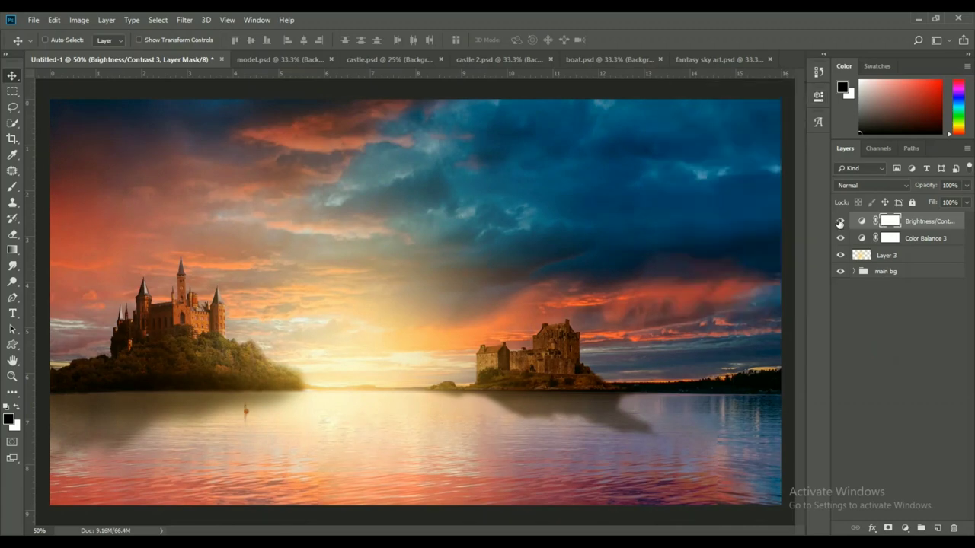
{"action": "left_click", "coordinate": [840, 220]}
{"action": "left_click", "coordinate": [886, 256]}
Step: Bring the boat in from boat.psd, scale it down and place it between the castles
{"action": "left_click", "coordinate": [559, 61]}
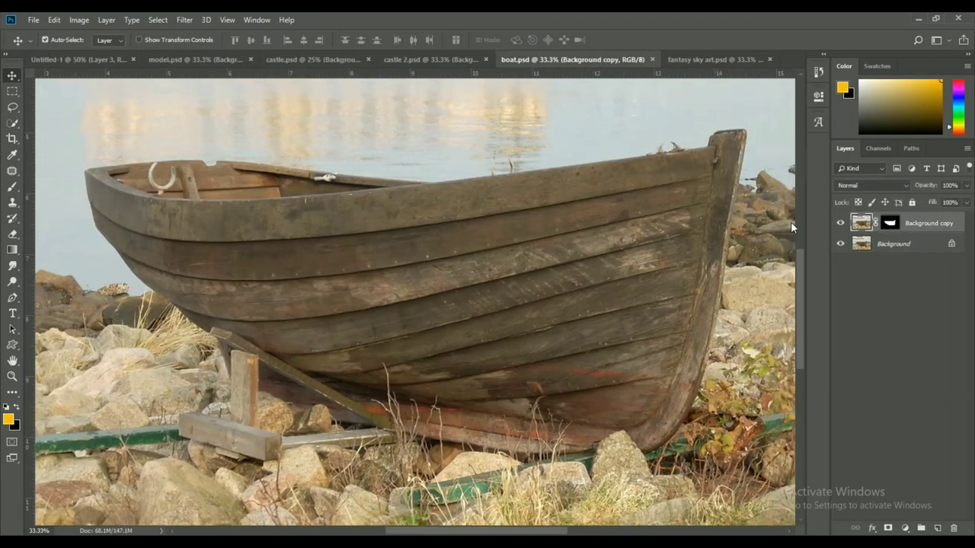
{"action": "key", "text": "ctrl+minus"}
{"action": "left_click_drag", "start_coordinate": [411, 320], "coordinate": [410, 390]}
{"action": "key", "text": "ctrl+t"}
{"action": "key", "text": "ctrl+minus"}
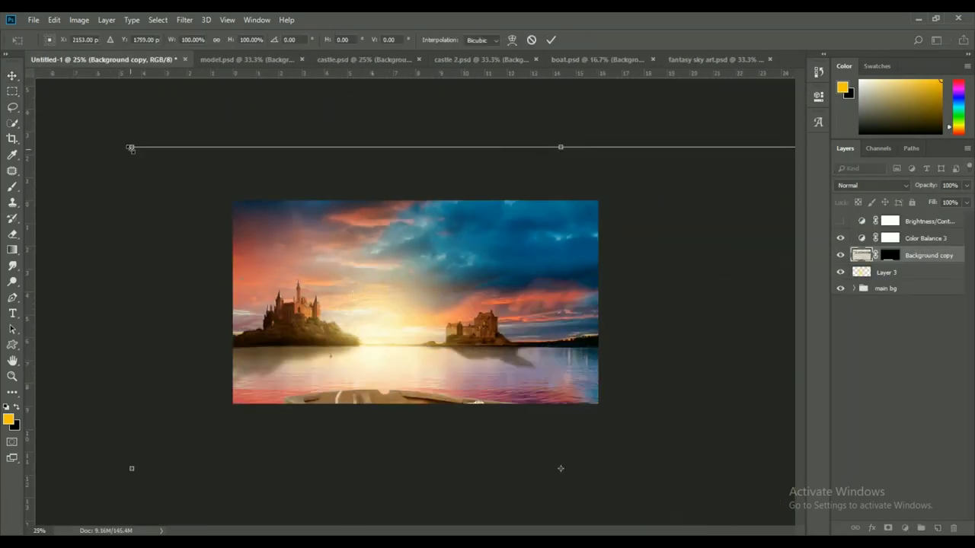
{"action": "left_click_drag", "start_coordinate": [131, 468], "coordinate": [353, 452]}
{"action": "left_click_drag", "start_coordinate": [599, 272], "coordinate": [529, 298]}
{"action": "left_click_drag", "start_coordinate": [457, 364], "coordinate": [449, 372]}
{"action": "key", "text": "ctrl+plus"}
{"action": "key", "text": "ctrl+plus"}
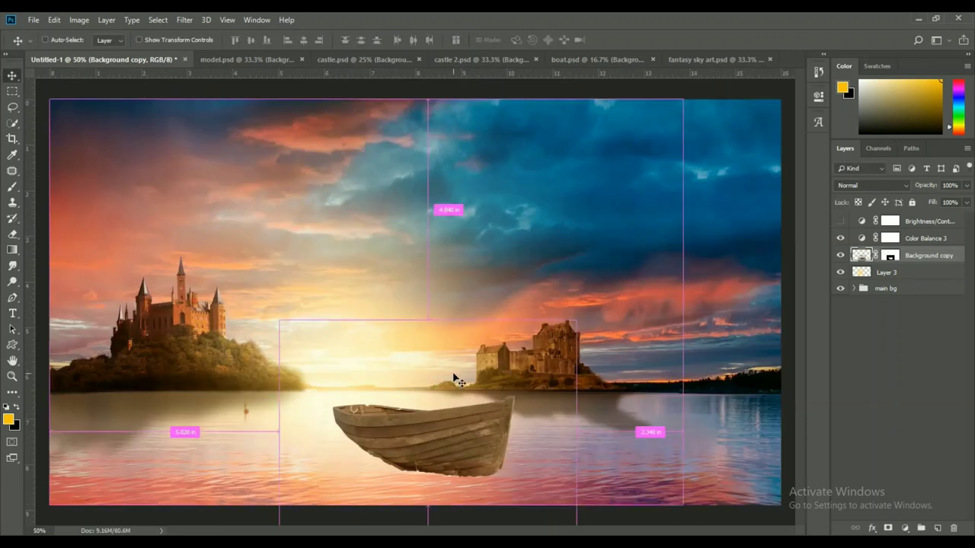
{"action": "key", "text": "ctrl+plus"}
{"action": "key", "text": "Return"}
Step: Clip a Levels adjustment darkening shadows and a red-shifted Color Balance to the boat
{"action": "left_click", "coordinate": [905, 528]}
{"action": "left_click", "coordinate": [892, 361]}
{"action": "left_click", "coordinate": [713, 298]}
{"action": "left_click_drag", "start_coordinate": [684, 217], "coordinate": [704, 218]}
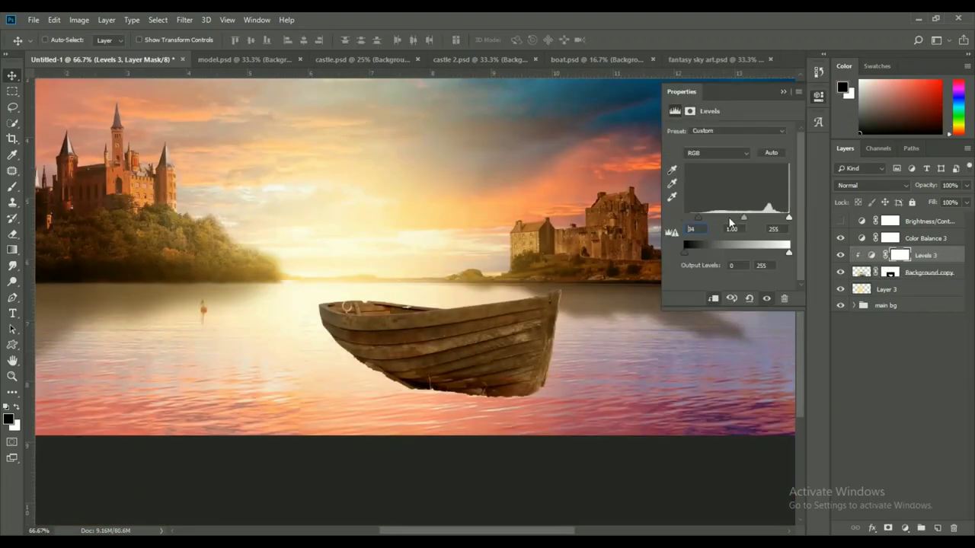
{"action": "left_click", "coordinate": [905, 528]}
{"action": "left_click", "coordinate": [860, 420]}
{"action": "left_click", "coordinate": [713, 299]}
{"action": "left_click_drag", "start_coordinate": [712, 160], "coordinate": [716, 160]}
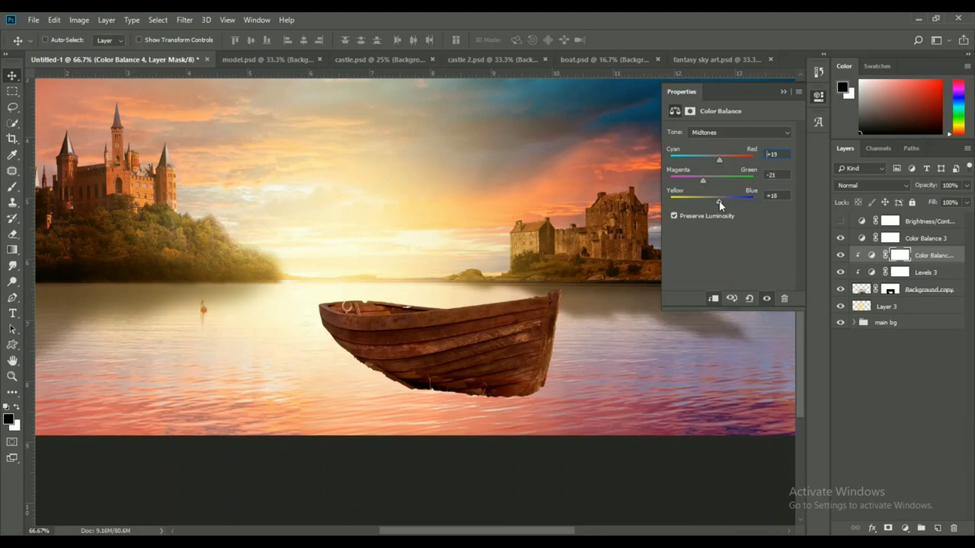
Step: Clip a Brightness/Contrast adjustment to the boat
{"action": "left_click", "coordinate": [905, 528]}
{"action": "left_click", "coordinate": [893, 344]}
{"action": "left_click", "coordinate": [713, 298]}
{"action": "left_click", "coordinate": [931, 332]}
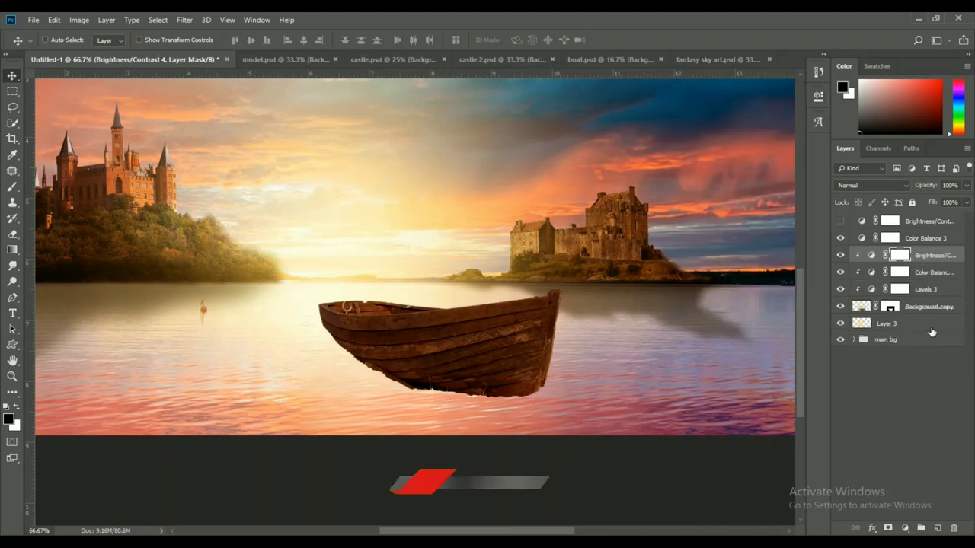
Step: Group the boat and its adjustments into a group named 'boat'
{"action": "left_click", "coordinate": [929, 306], "text": "shift"}
{"action": "key", "text": "ctrl+g"}
{"action": "double_click", "coordinate": [884, 255]}
{"action": "type", "text": "boat"}
Step: Refine the boat's mask with a full-opacity brush, then duplicate the boat layer
{"action": "left_click", "coordinate": [900, 321]}
{"action": "key", "text": "b"}
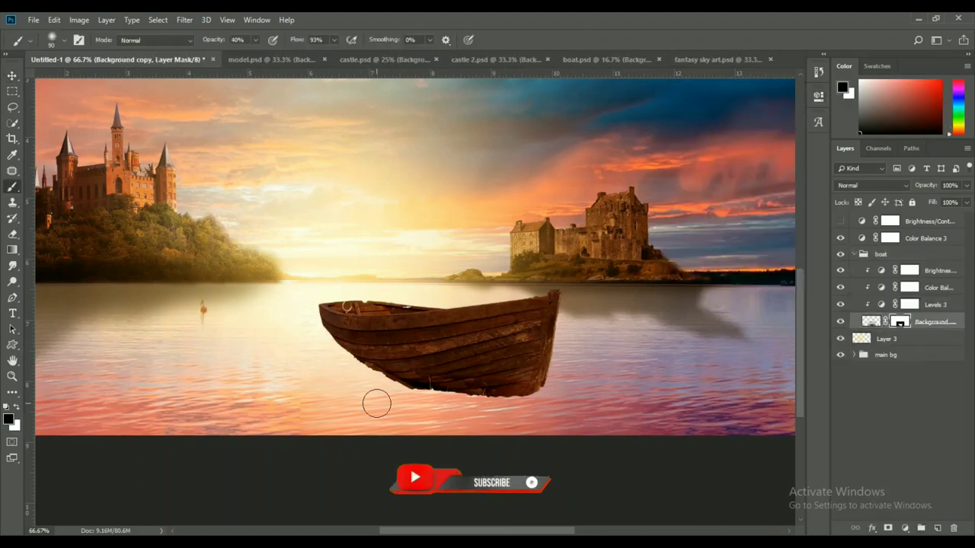
{"action": "key", "text": "0"}
{"action": "scroll", "coordinate": [364, 405], "scroll_direction": "up", "scroll_amount": 2}
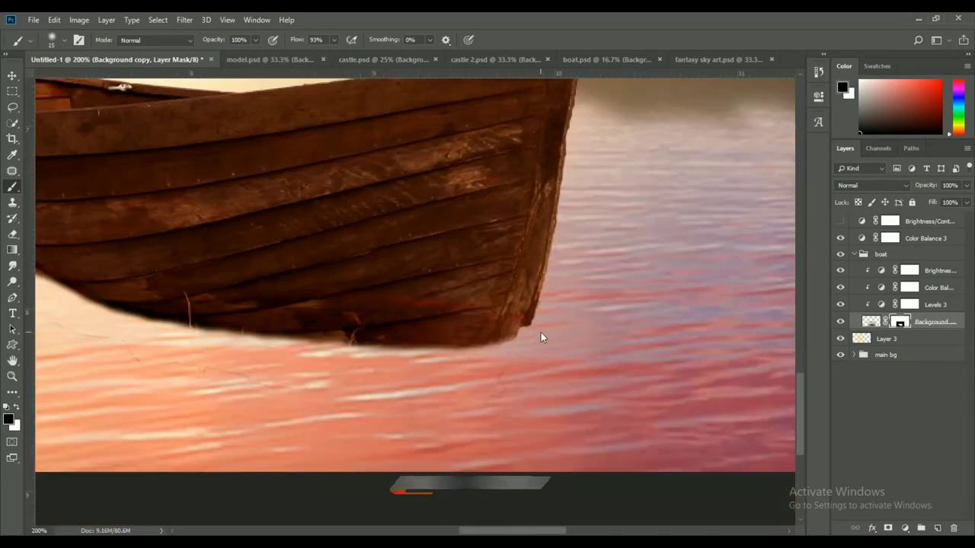
{"action": "left_click_drag", "start_coordinate": [102, 311], "coordinate": [342, 314]}
{"action": "scroll", "coordinate": [518, 370], "scroll_direction": "down", "scroll_amount": 2}
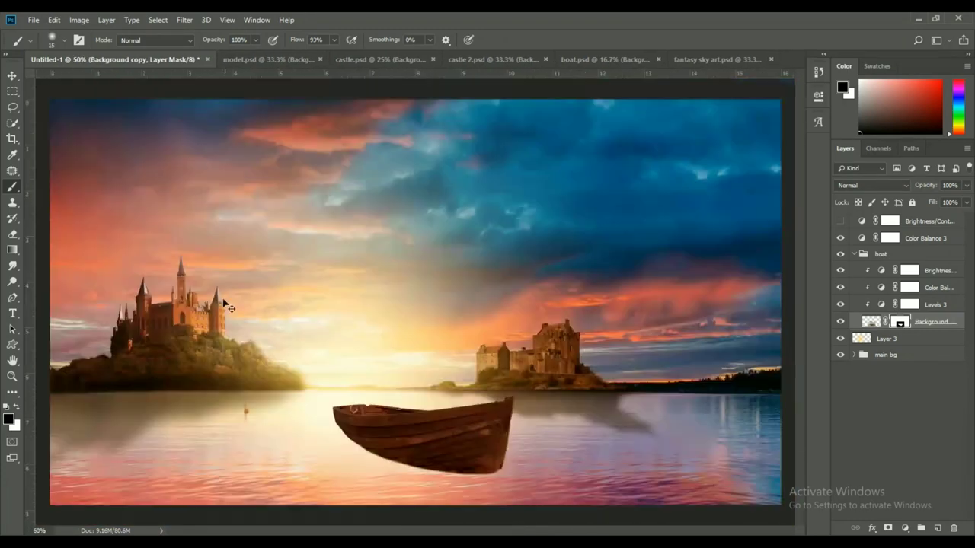
{"action": "key", "text": "v"}
{"action": "left_click_drag", "start_coordinate": [871, 328], "coordinate": [910, 380]}
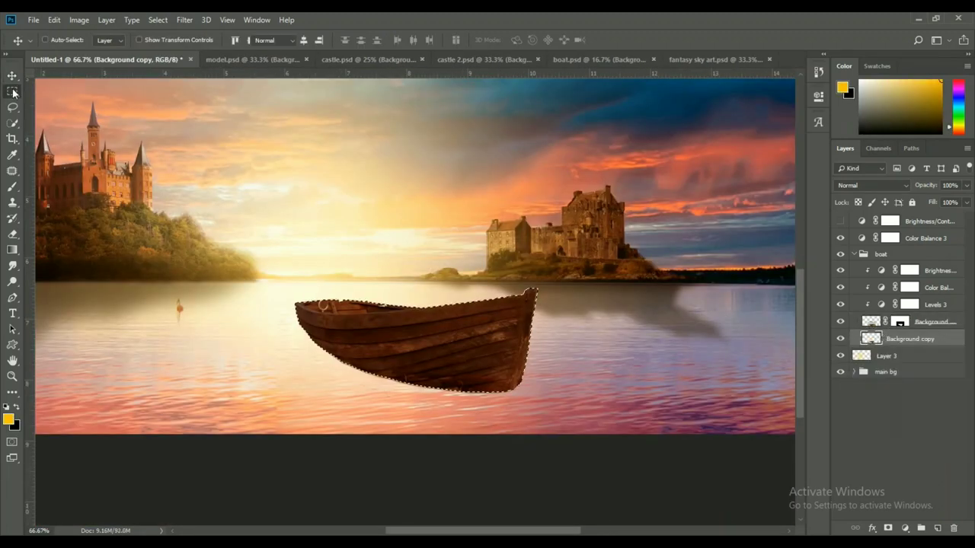
Step: Fill the boat copy black, flip it and move it below the boat
{"action": "key", "text": "shift+F5"}
{"action": "key", "text": "Return"}
{"action": "key", "text": "ctrl+t"}
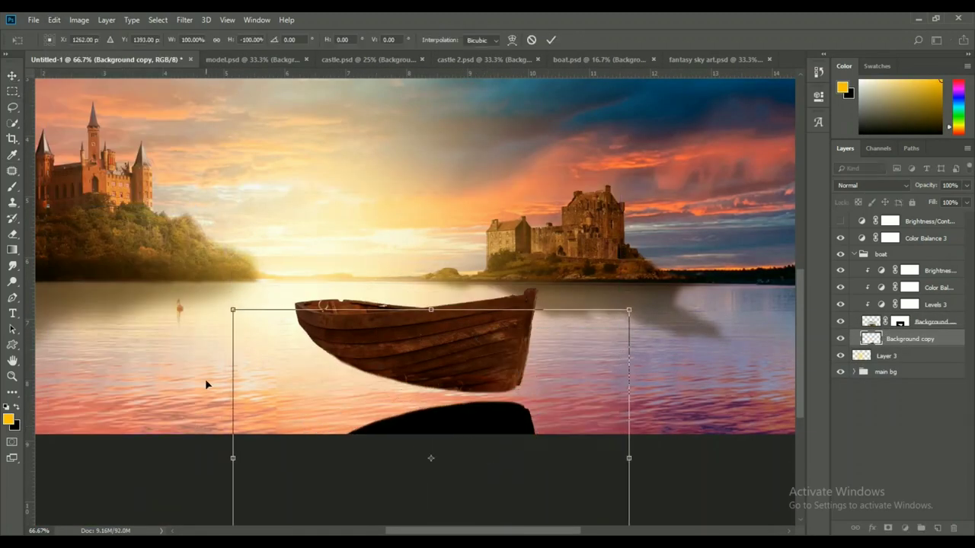
{"action": "key", "text": "Return"}
{"action": "key", "text": "m"}
{"action": "left_click_drag", "start_coordinate": [317, 355], "coordinate": [494, 398]}
{"action": "key", "text": "ctrl+d"}
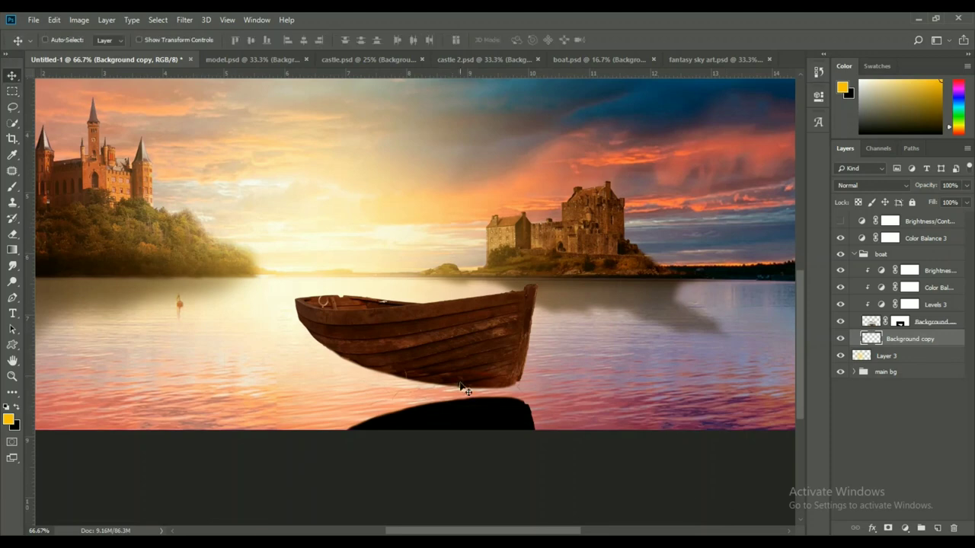
Step: Skew the black shadow left under the boat and erase its right edge
{"action": "key", "text": "ctrl+t"}
{"action": "left_click_drag", "start_coordinate": [632, 467], "coordinate": [513, 387]}
{"action": "key", "text": "Return"}
{"action": "key", "text": "m"}
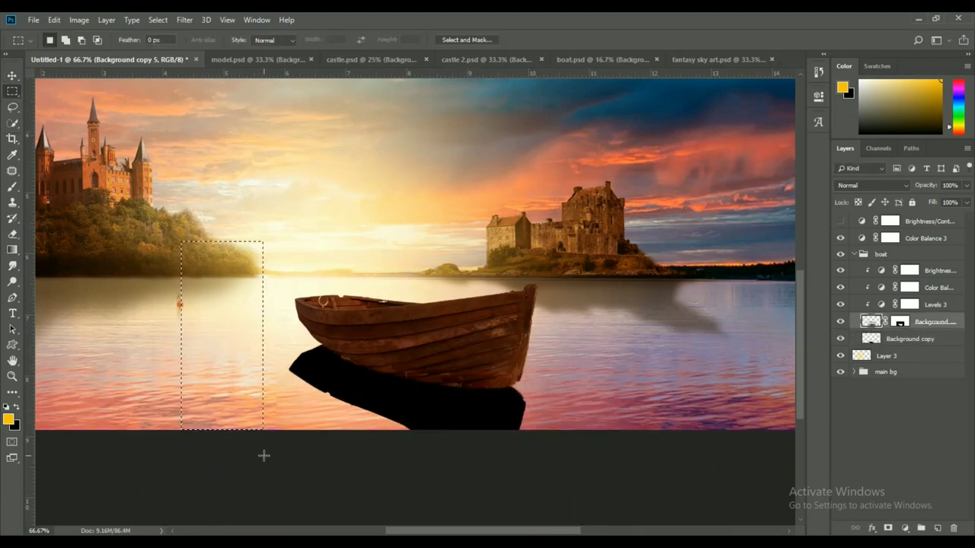
{"action": "left_click_drag", "start_coordinate": [162, 329], "coordinate": [247, 429]}
{"action": "key", "text": "alt+bracketleft"}
{"action": "key", "text": "ctrl+d"}
{"action": "left_click", "coordinate": [870, 322]}
{"action": "left_click", "coordinate": [514, 414]}
{"action": "key", "text": "alt+bracketleft"}
{"action": "key", "text": "v"}
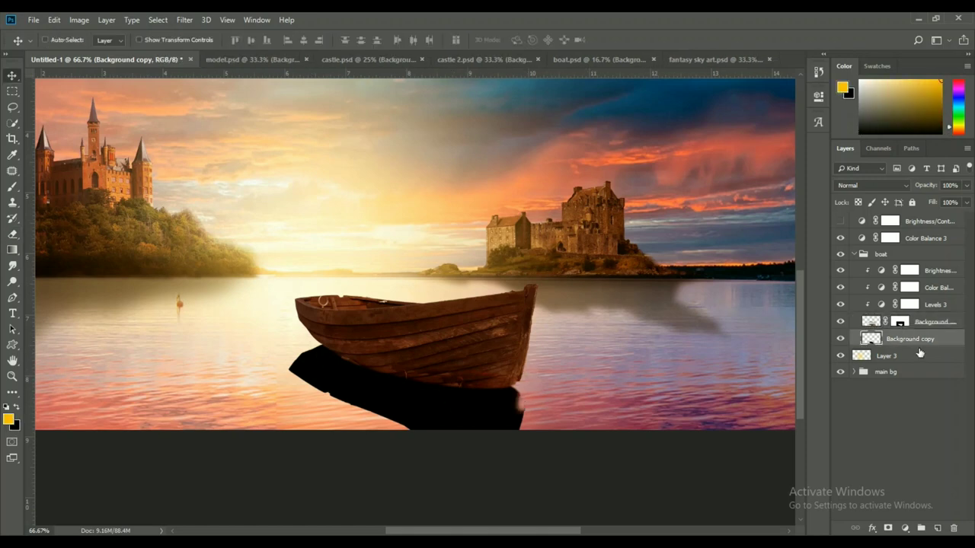
Step: Rotate the shadow away from the boat and move it down beneath it
{"action": "key", "text": "ctrl+t"}
{"action": "left_click_drag", "start_coordinate": [473, 401], "coordinate": [474, 408]}
{"action": "left_click_drag", "start_coordinate": [667, 299], "coordinate": [705, 330]}
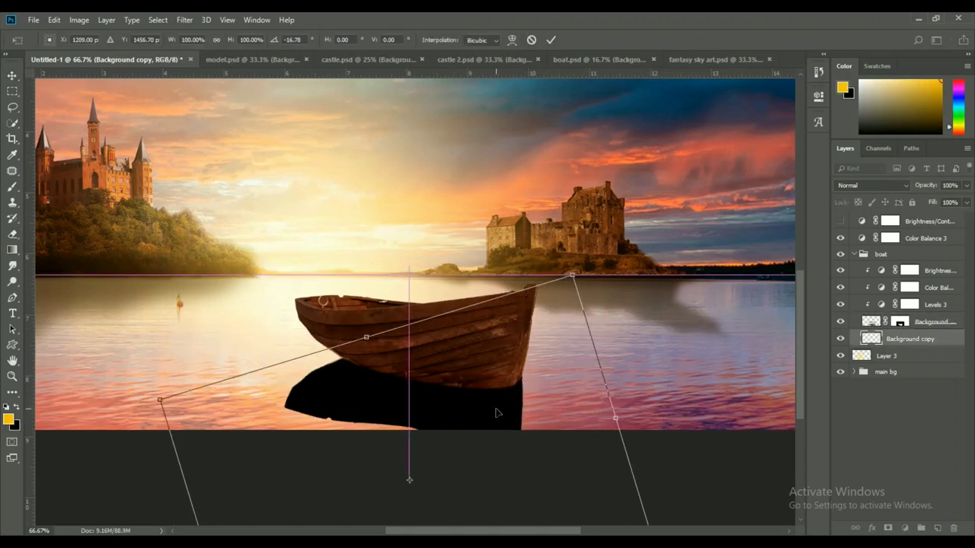
{"action": "key", "text": "Return"}
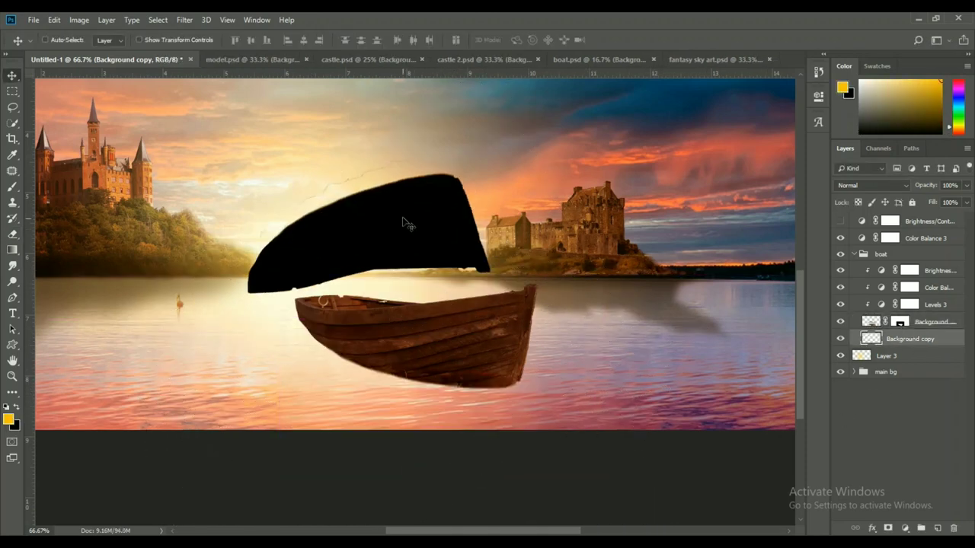
{"action": "left_click_drag", "start_coordinate": [403, 218], "coordinate": [440, 390]}
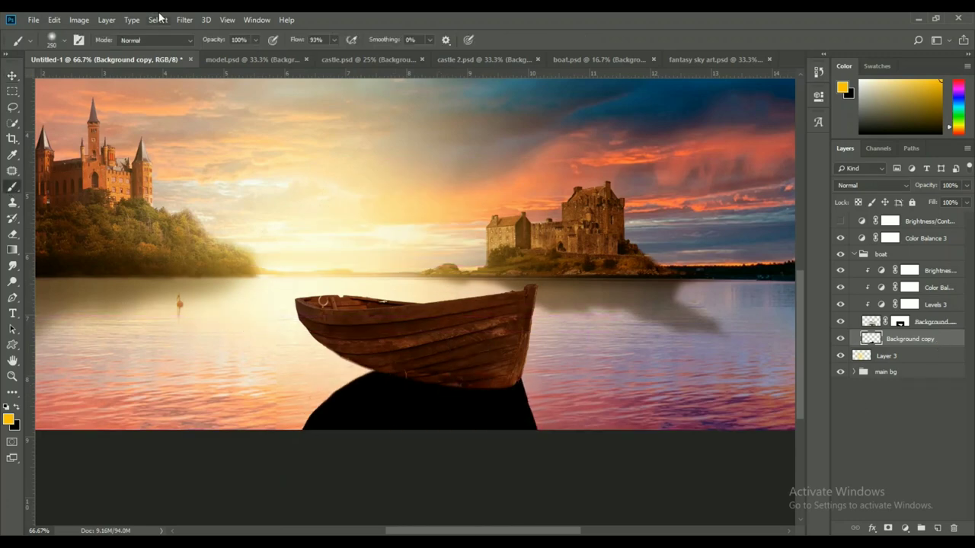
Step: Apply Gaussian Blur to the shadow and lower its opacity
{"action": "left_click", "coordinate": [184, 20]}
{"action": "left_click", "coordinate": [358, 239]}
{"action": "left_click", "coordinate": [764, 187]}
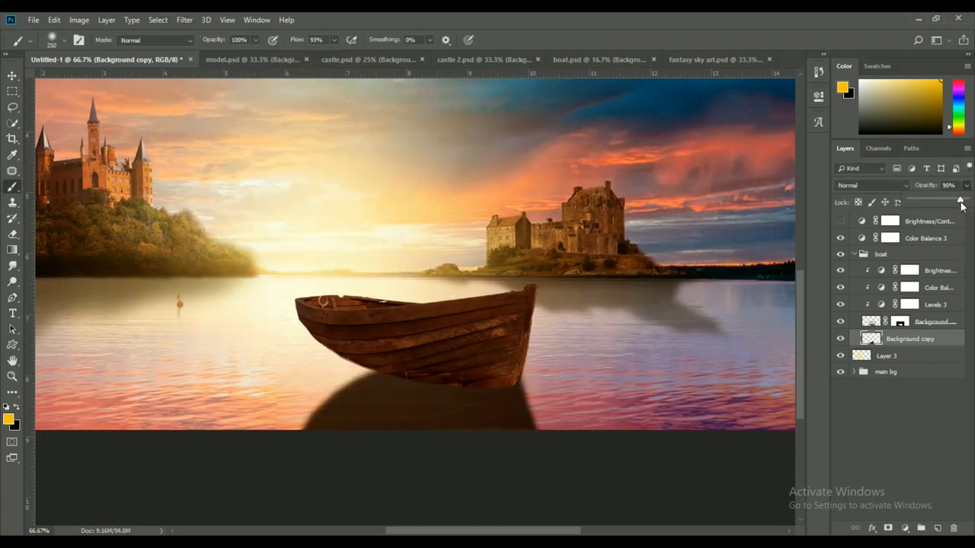
{"action": "key", "text": "b"}
{"action": "key", "text": "d"}
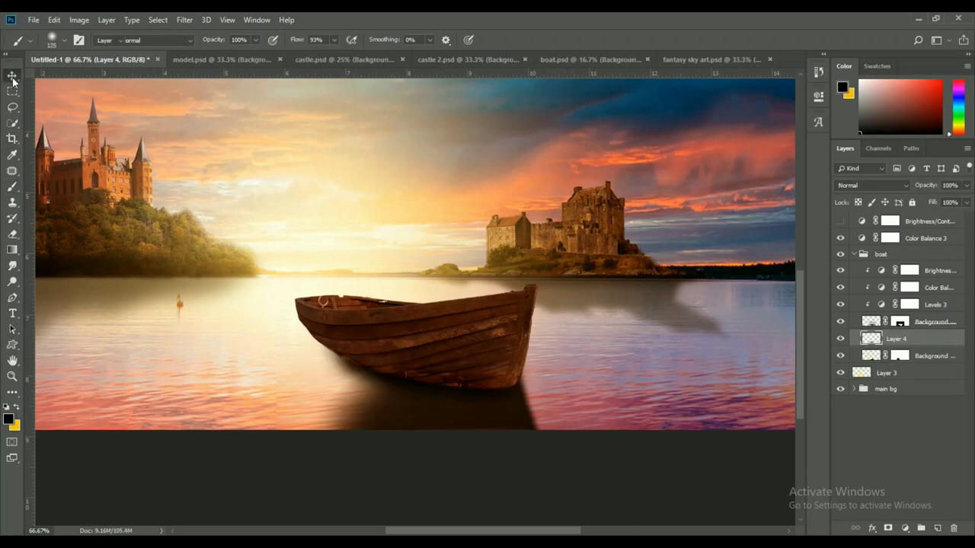
Step: Widen the lower reflection under the boat and tilt it about -0.7°
{"action": "key", "text": "alt+bracketleft"}
{"action": "key", "text": "ctrl+t"}
{"action": "left_click_drag", "start_coordinate": [235, 446], "coordinate": [160, 447]}
{"action": "left_click_drag", "start_coordinate": [638, 447], "coordinate": [678, 446]}
{"action": "left_click_drag", "start_coordinate": [693, 343], "coordinate": [722, 328]}
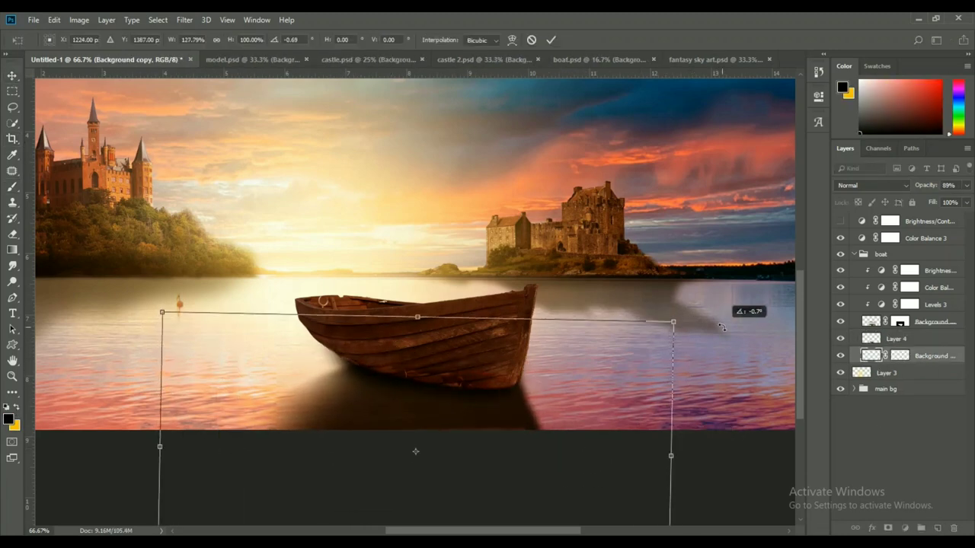
{"action": "key", "text": "Return"}
Step: Add a new empty Layer 5 below Layer 4
{"action": "scroll", "coordinate": [502, 294], "scroll_direction": "up", "scroll_amount": 2}
{"action": "left_click", "coordinate": [929, 338]}
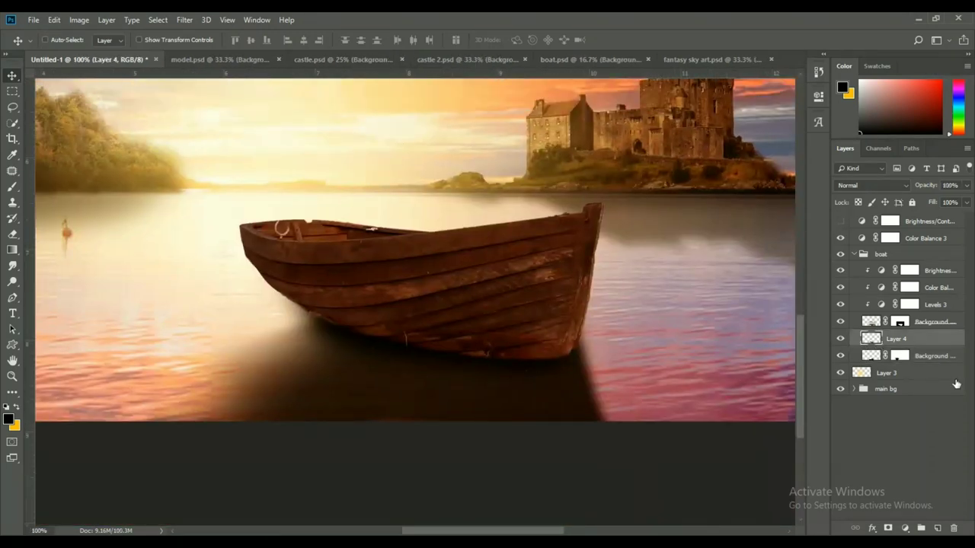
{"action": "left_click", "coordinate": [938, 527], "text": "ctrl"}
{"action": "key", "text": "ctrl+minus"}
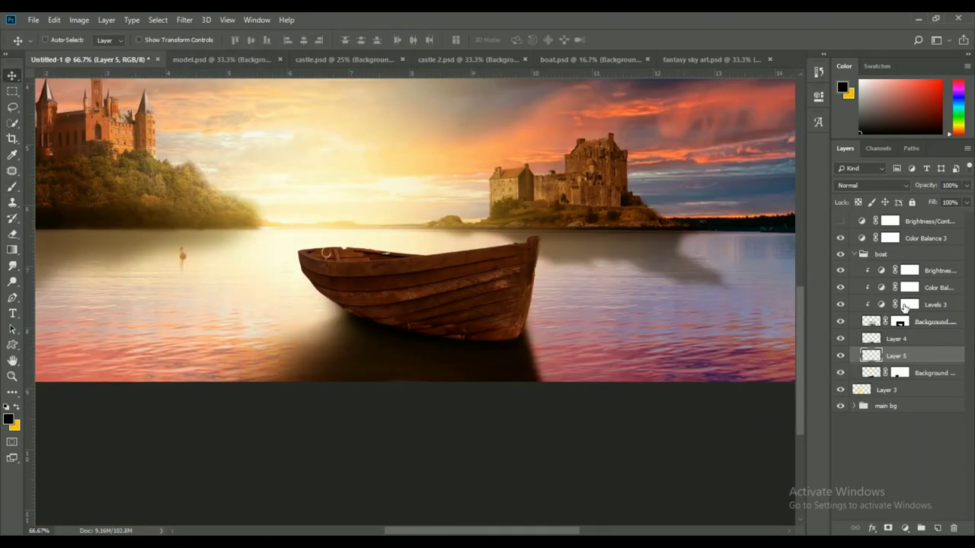
{"action": "key", "text": "ctrl+j"}
Step: Fill a new boat lighting layer with 50% Gray and set it to Overlay blending
{"action": "right_click", "coordinate": [901, 321]}
{"action": "left_click", "coordinate": [876, 358]}
{"action": "left_click", "coordinate": [54, 20]}
{"action": "left_click", "coordinate": [65, 211]}
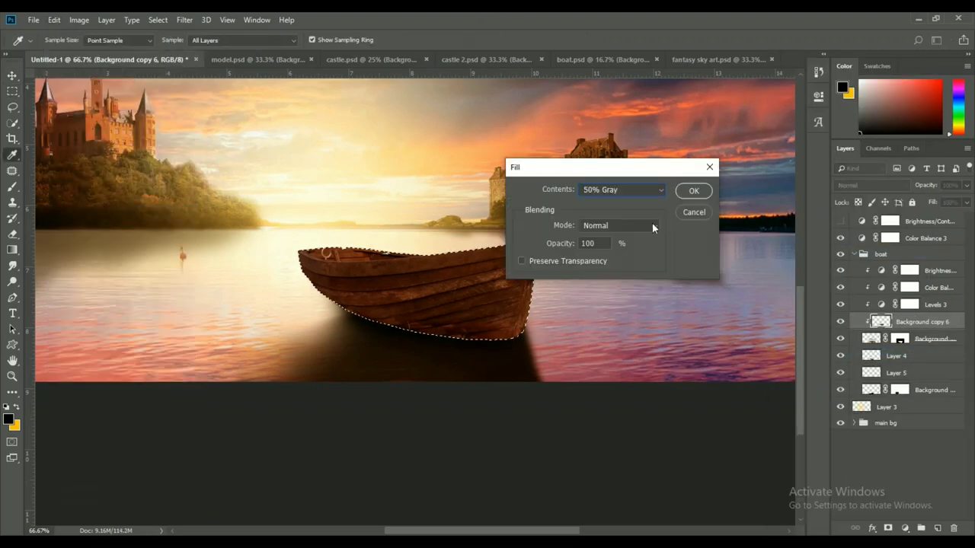
{"action": "left_click", "coordinate": [694, 190]}
{"action": "key", "text": "ctrl+d"}
{"action": "left_click", "coordinate": [872, 185]}
{"action": "left_click", "coordinate": [868, 326]}
Step: Dodge sunset highlights onto the boat, then collapse the boat group
{"action": "key", "text": "o"}
{"action": "right_click", "coordinate": [13, 281]}
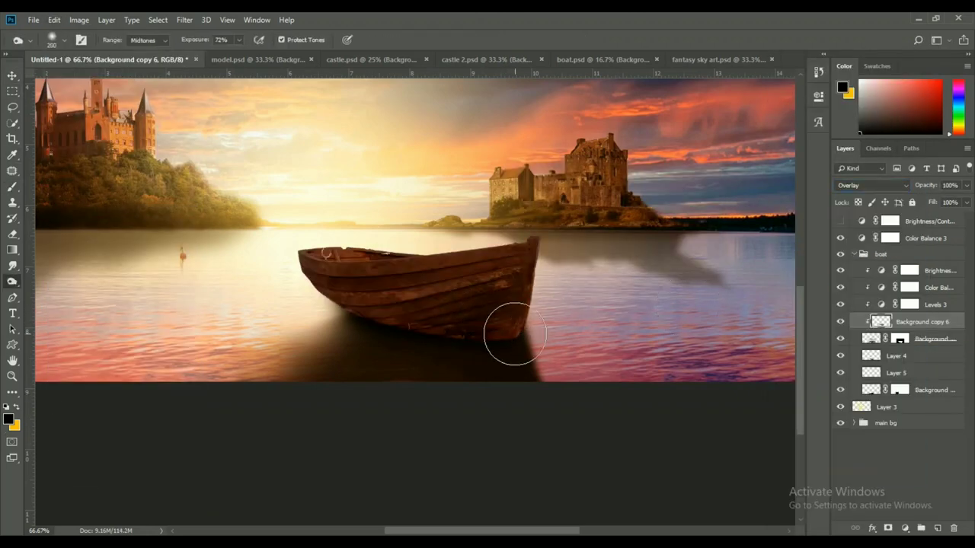
{"action": "key", "text": "ctrl+plus"}
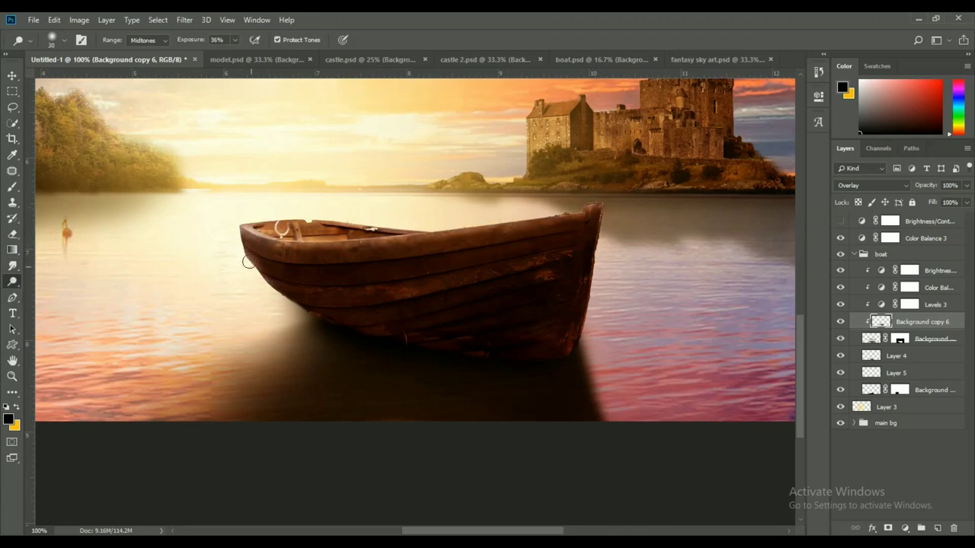
{"action": "key", "text": "v"}
{"action": "key", "text": "ctrl+minus"}
{"action": "key", "text": "ctrl+minus"}
{"action": "key", "text": "ctrl+minus"}
{"action": "key", "text": "ctrl+plus"}
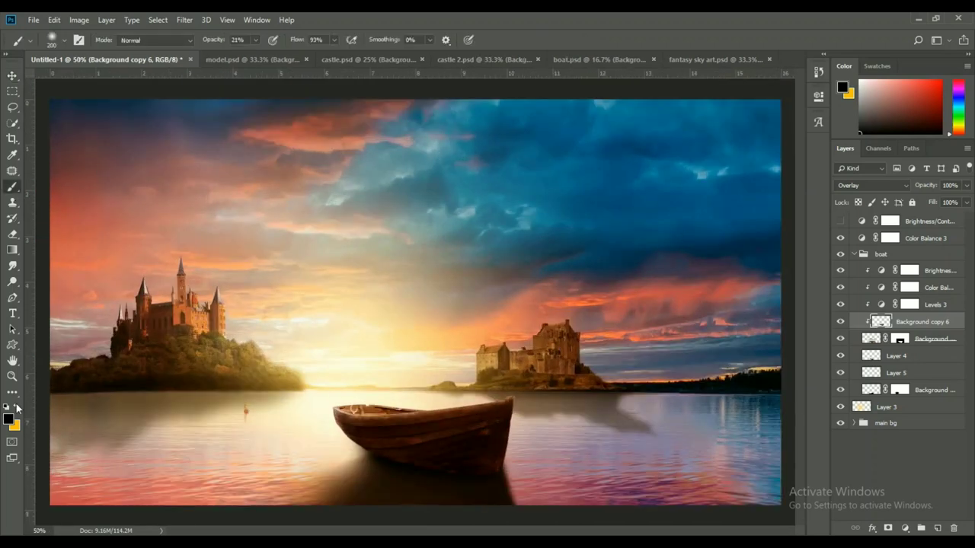
{"action": "left_click", "coordinate": [16, 409]}
Step: On a new layer, paint soft white light over the central sky with a ~2500 px brush
{"action": "left_click", "coordinate": [854, 254]}
{"action": "left_click", "coordinate": [937, 528]}
{"action": "right_click", "coordinate": [515, 241]}
{"action": "left_click_drag", "start_coordinate": [534, 262], "coordinate": [579, 263]}
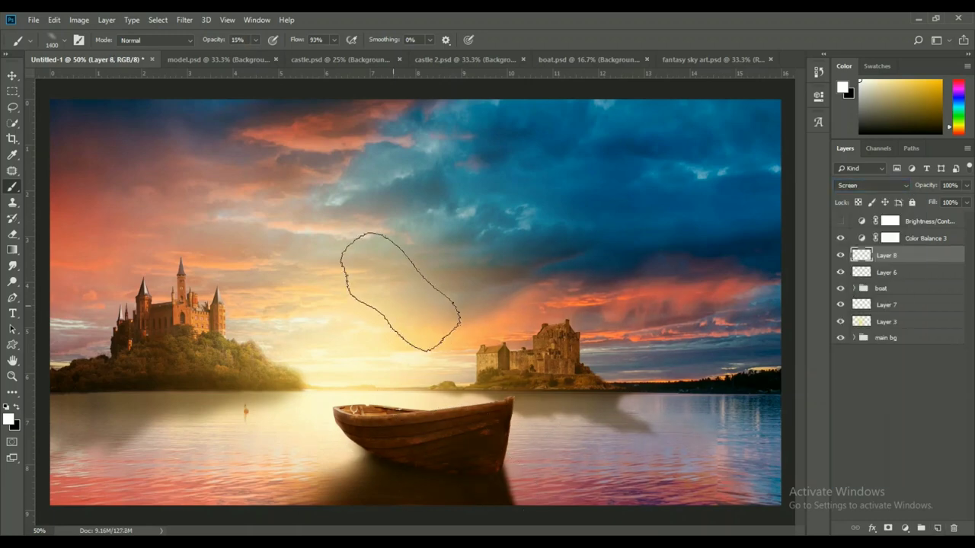
{"action": "key", "text": "bracketright"}
{"action": "key", "text": "bracketright"}
{"action": "left_click_drag", "start_coordinate": [400, 293], "coordinate": [302, 260]}
Step: Bring the woman from model.psd into the lake composite and scale her down
{"action": "left_click", "coordinate": [217, 59]}
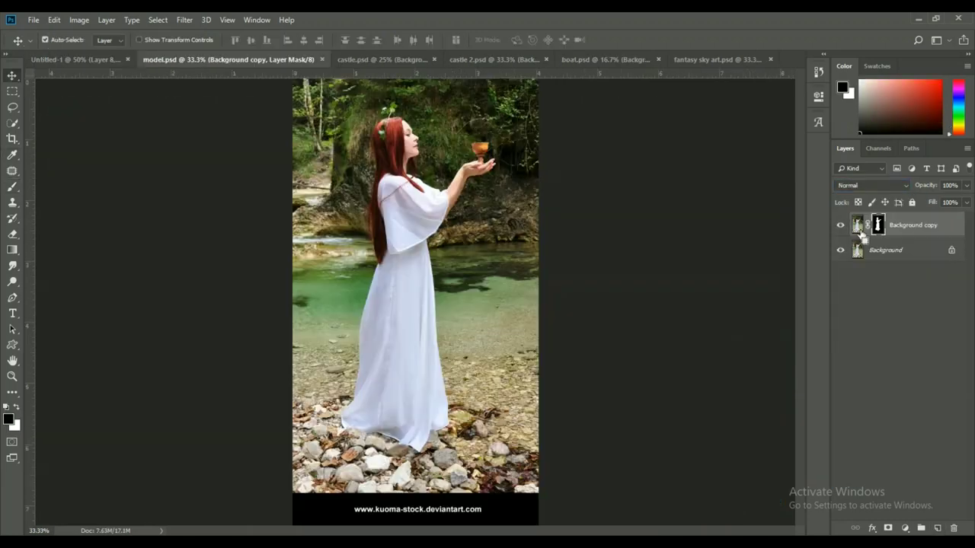
{"action": "mouse_move", "coordinate": [419, 267]}
{"action": "left_mouse_down"}
{"action": "mouse_move", "coordinate": [545, 305]}
{"action": "mouse_move", "coordinate": [457, 350]}
{"action": "left_mouse_up"}
{"action": "key", "text": "ctrl+t"}
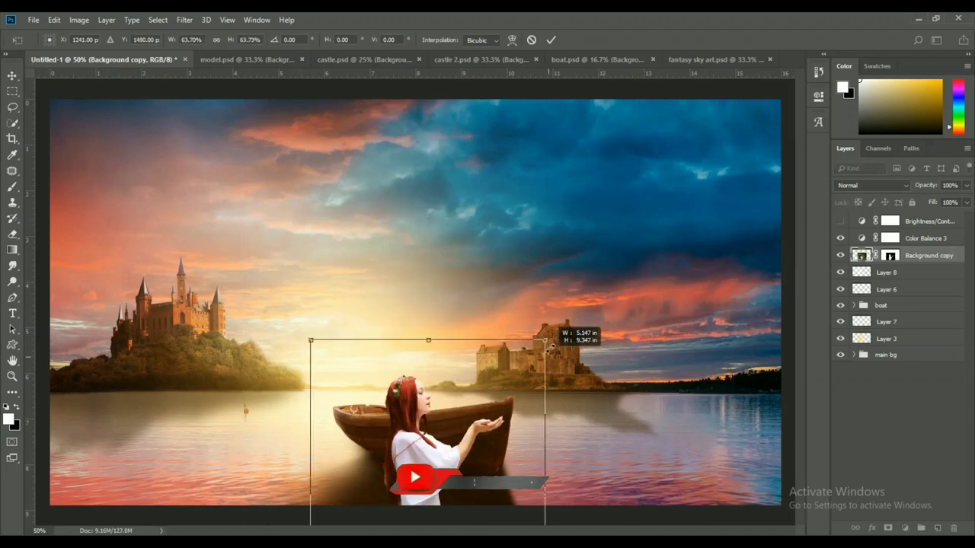
{"action": "key", "text": "Return"}
{"action": "left_click_drag", "start_coordinate": [561, 322], "coordinate": [675, 276]}
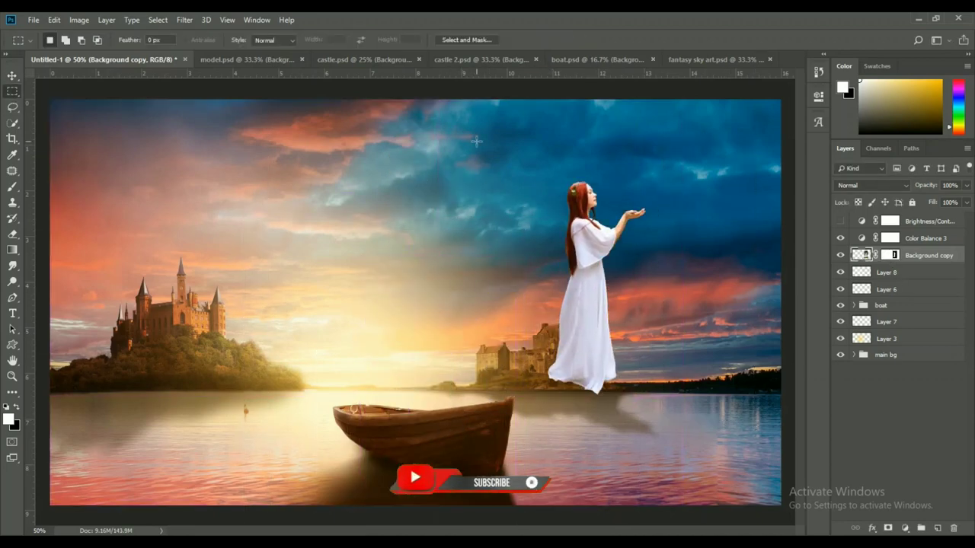
{"action": "key", "text": "ctrl+d"}
Step: Flip the woman horizontally and place her standing in the boat
{"action": "key", "text": "ctrl+t"}
{"action": "right_click", "coordinate": [627, 260]}
{"action": "left_click", "coordinate": [674, 415]}
{"action": "left_click_drag", "start_coordinate": [632, 329], "coordinate": [429, 437]}
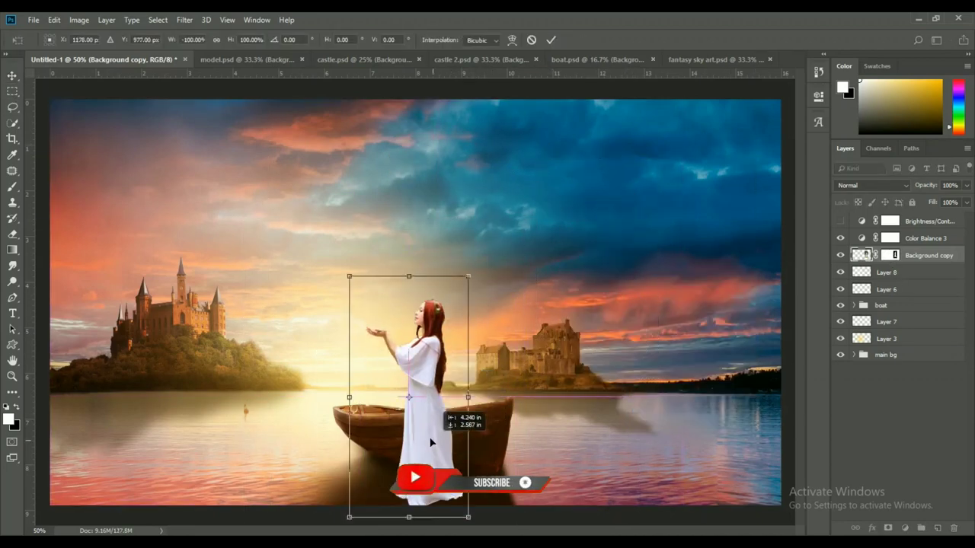
{"action": "key", "text": "Return"}
Step: Add a layer mask and paint black to hide her lower body behind the hull
{"action": "key", "text": "ctrl+1"}
{"action": "left_click", "coordinate": [887, 528]}
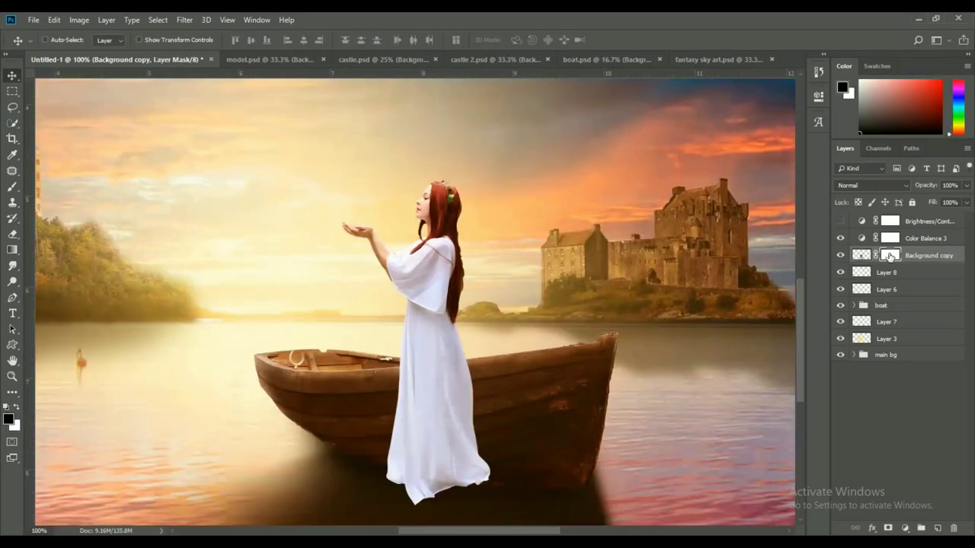
{"action": "key", "text": "m"}
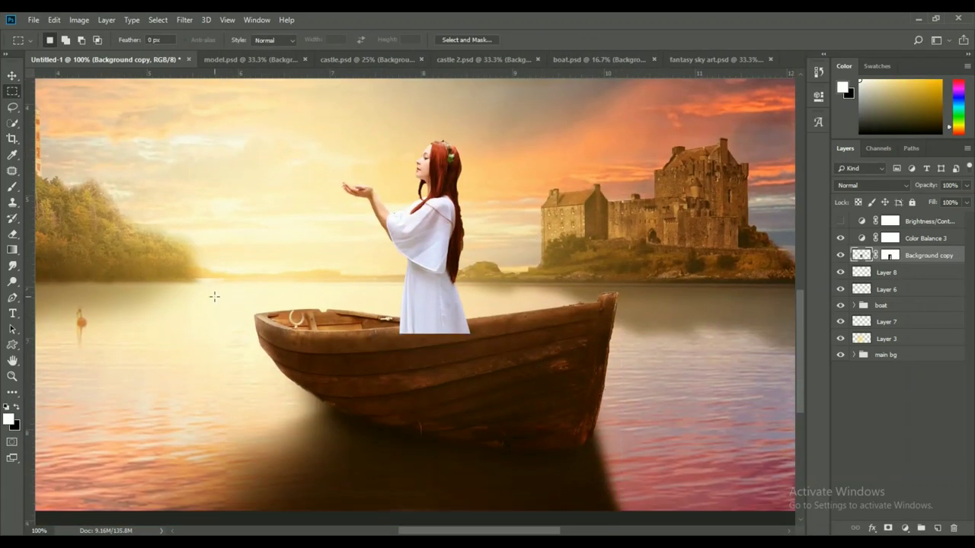
{"action": "key", "text": "x"}
{"action": "key", "text": "ctrl+plus"}
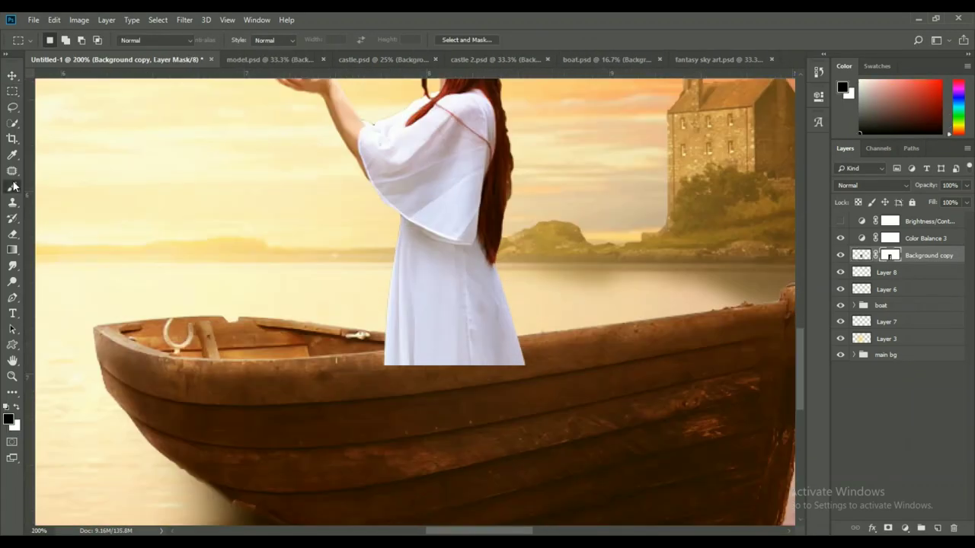
{"action": "key", "text": "b"}
{"action": "right_click", "coordinate": [648, 229]}
{"action": "key", "text": "Return"}
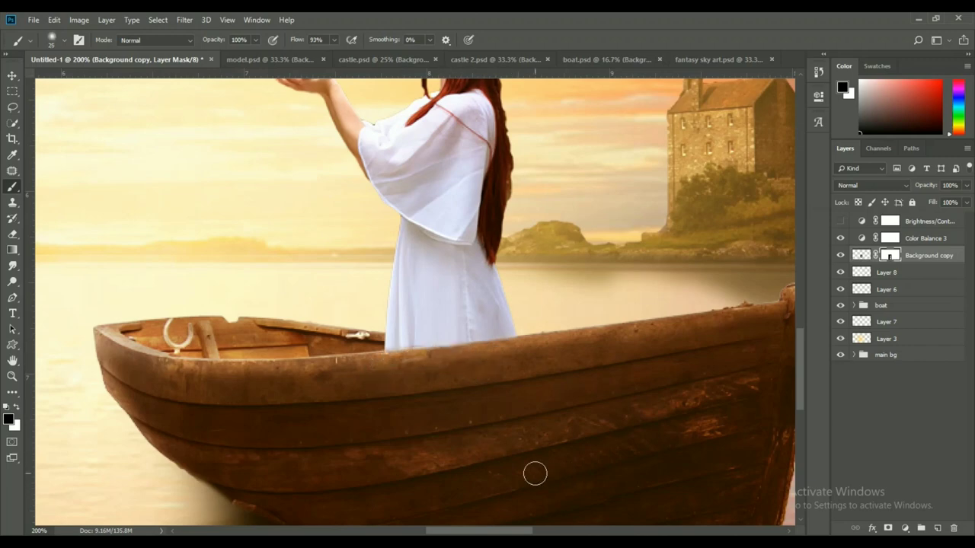
{"action": "key", "text": "ctrl+minus"}
{"action": "key", "text": "ctrl+minus"}
{"action": "key", "text": "ctrl+minus"}
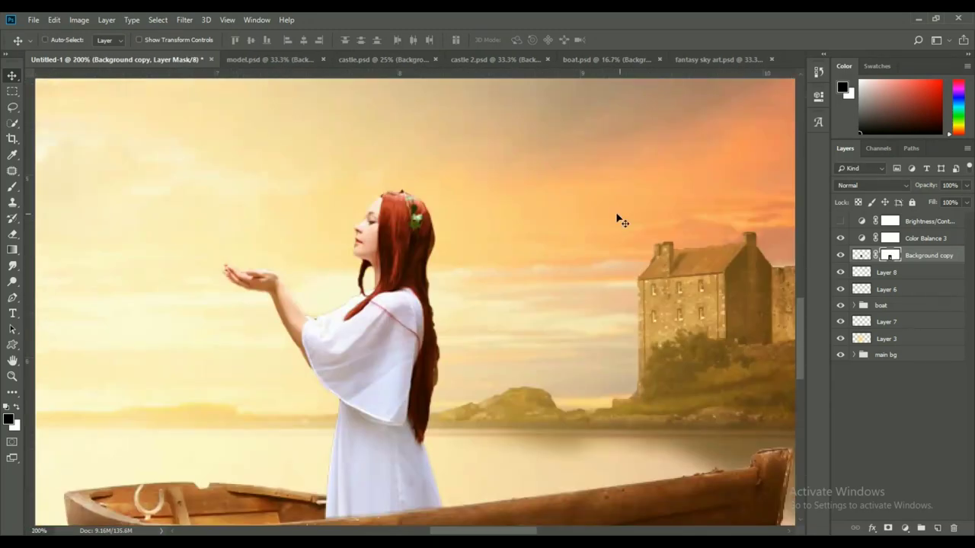
Step: Smudge the woman's hair edges to soften them
{"action": "scroll", "coordinate": [317, 327], "scroll_direction": "up", "scroll_amount": 1}
{"action": "key", "text": "b"}
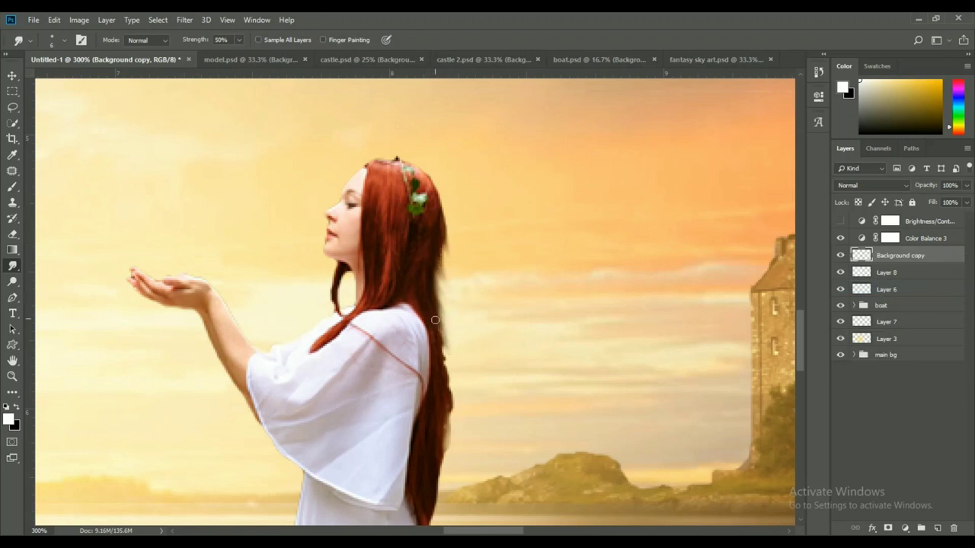
{"action": "scroll", "coordinate": [469, 407], "scroll_direction": "down", "scroll_amount": 3}
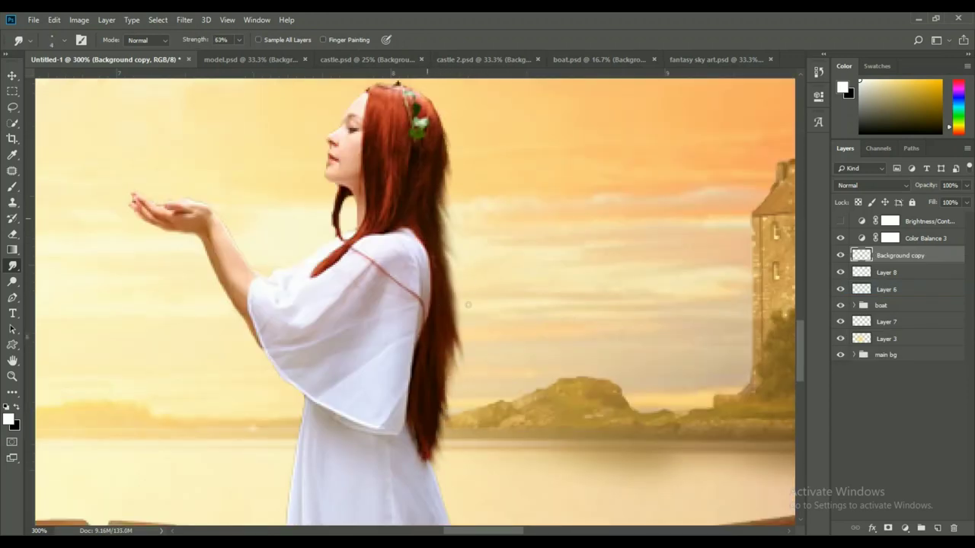
{"action": "scroll", "coordinate": [468, 304], "scroll_direction": "up", "scroll_amount": 5}
{"action": "scroll", "coordinate": [468, 305], "scroll_direction": "left", "scroll_amount": 3}
{"action": "scroll", "coordinate": [462, 320], "scroll_direction": "down", "scroll_amount": 2}
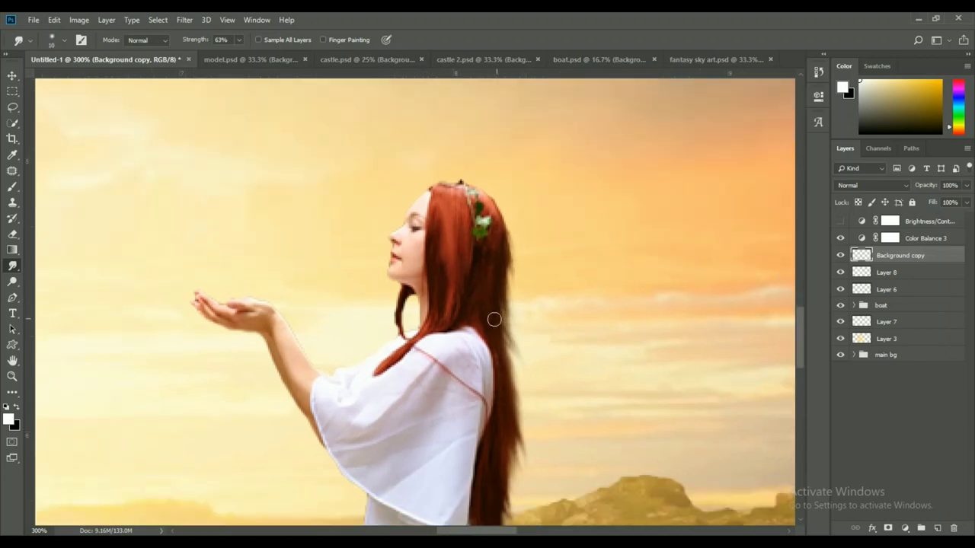
{"action": "scroll", "coordinate": [496, 320], "scroll_direction": "down", "scroll_amount": 2}
{"action": "scroll", "coordinate": [514, 289], "scroll_direction": "down", "scroll_amount": 3}
Step: Darken the woman with a Brightness/Contrast adjustment and a Levels midtone adjustment
{"action": "key", "text": "v"}
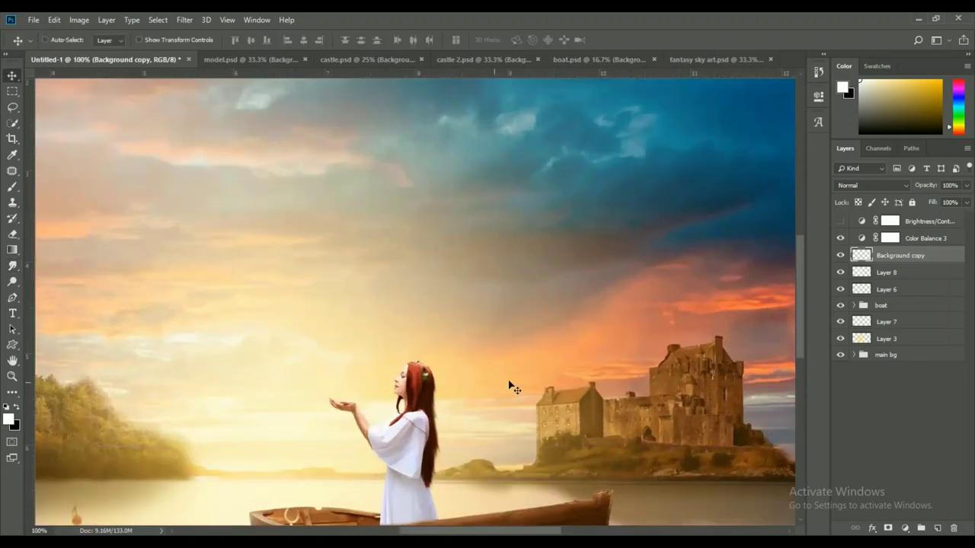
{"action": "key", "text": "ctrl+1"}
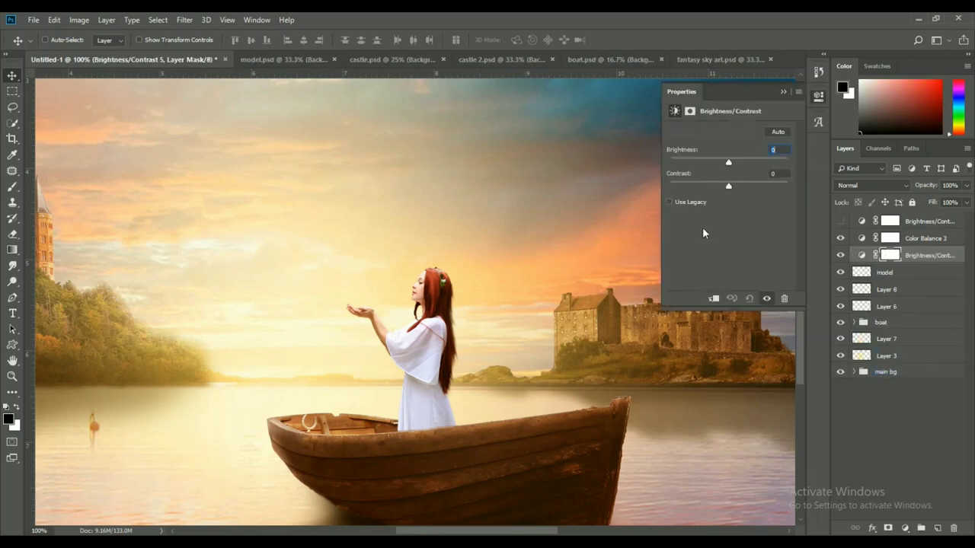
{"action": "left_click_drag", "start_coordinate": [729, 163], "coordinate": [717, 162]}
{"action": "left_click", "coordinate": [905, 528]}
{"action": "left_click", "coordinate": [898, 363]}
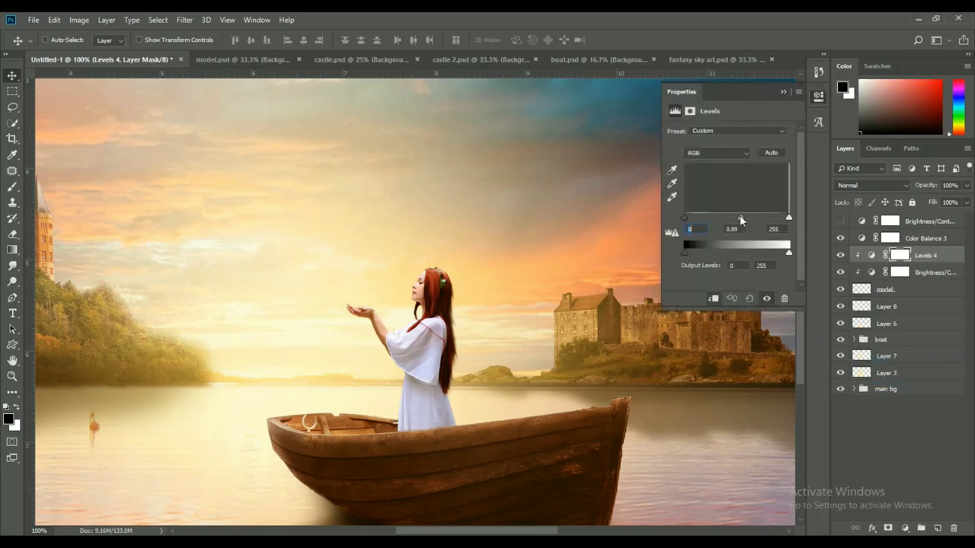
{"action": "left_click", "coordinate": [783, 91]}
Step: Duplicate the model layer, add a layer in the boat group, and move Layers 8 and 6 above the woman's adjustments
{"action": "left_click", "coordinate": [920, 293]}
{"action": "key", "text": "ctrl+j"}
{"action": "key", "text": "m"}
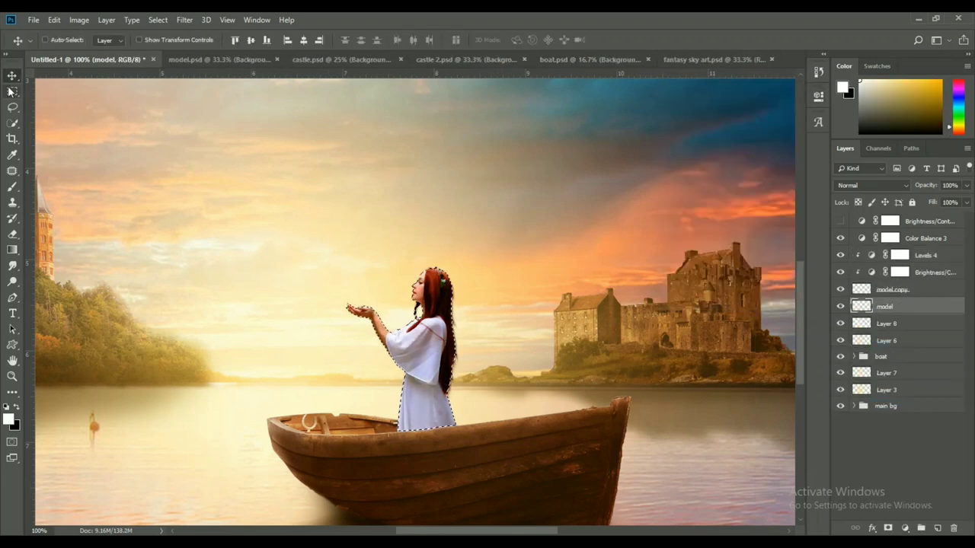
{"action": "key", "text": "alt+bracketleft"}
{"action": "key", "text": "alt+bracketleft"}
{"action": "key", "text": "alt+bracketleft"}
{"action": "key", "text": "ctrl+plus"}
{"action": "key", "text": "ctrl+shift+alt+n"}
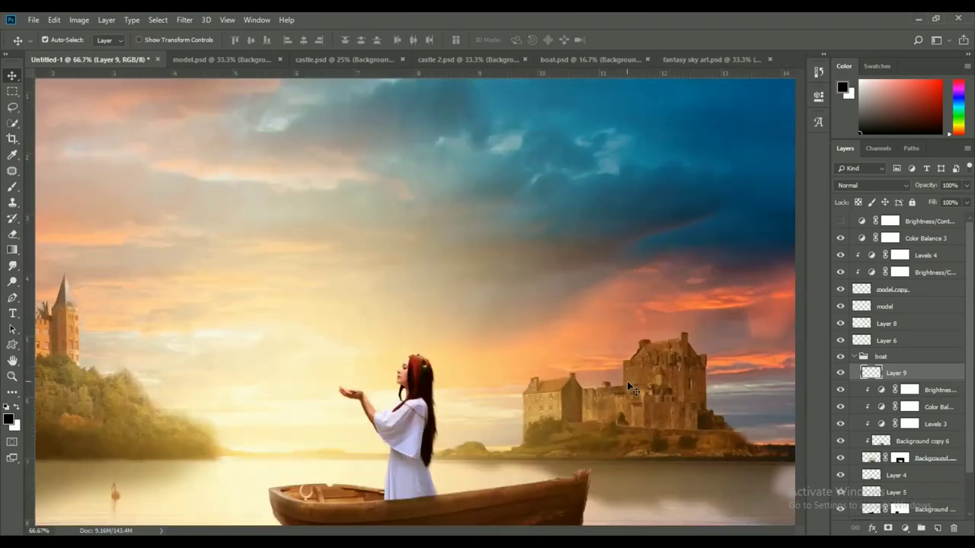
{"action": "scroll", "coordinate": [627, 381], "scroll_direction": "down", "scroll_amount": 3}
{"action": "left_click", "coordinate": [841, 307]}
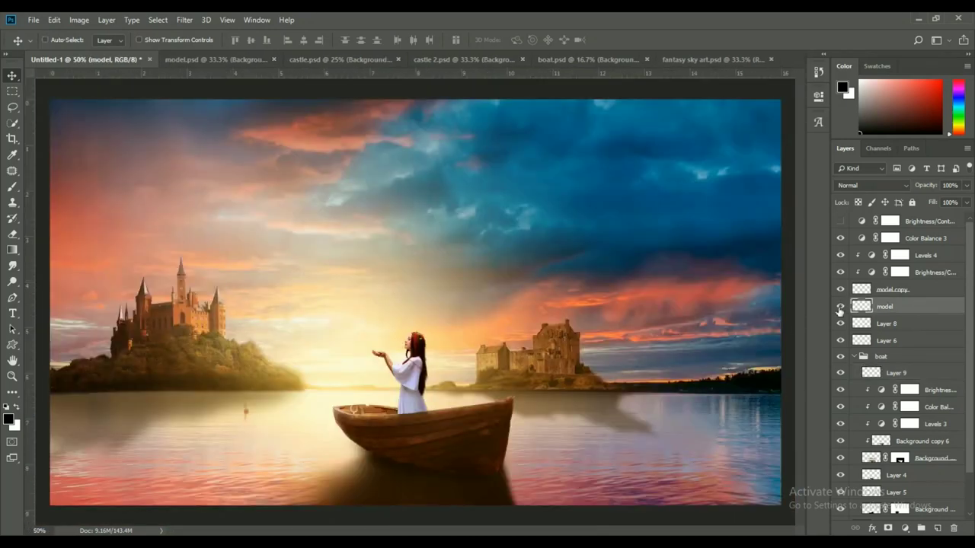
{"action": "left_click", "coordinate": [886, 341]}
{"action": "left_click_drag", "start_coordinate": [886, 341], "coordinate": [886, 251]}
Step: Place the planet image, shrink it, and position it above the woman's hands
{"action": "key", "text": "ctrl+plus"}
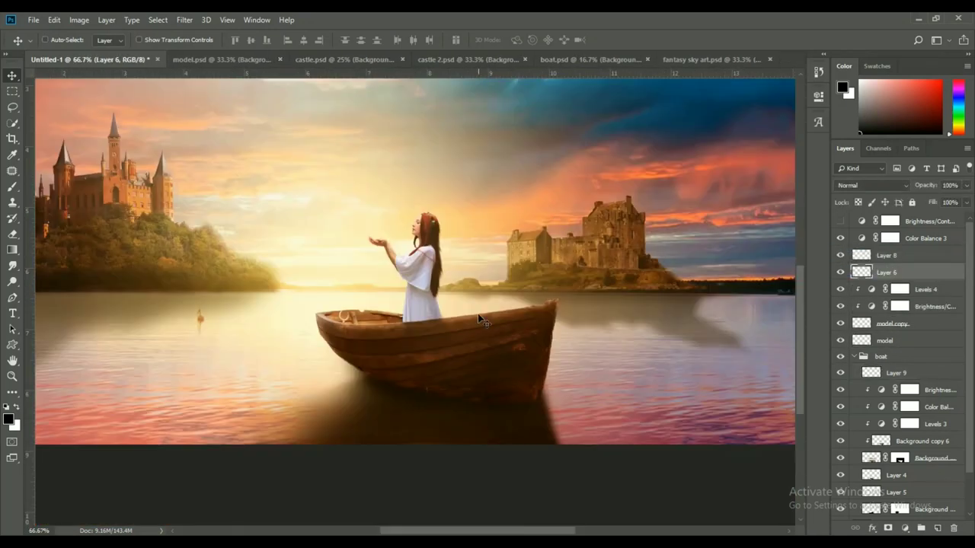
{"action": "key", "text": "ctrl+minus"}
{"action": "key", "text": "alt+Tab"}
{"action": "mouse_move", "coordinate": [403, 185]}
{"action": "left_mouse_down"}
{"action": "mouse_move", "coordinate": [632, 266]}
{"action": "mouse_move", "coordinate": [542, 262]}
{"action": "mouse_move", "coordinate": [457, 284]}
{"action": "mouse_move", "coordinate": [372, 285]}
{"action": "left_mouse_up"}
{"action": "key", "text": "Return"}
{"action": "key", "text": "ctrl+plus"}
{"action": "key", "text": "ctrl+plus"}
{"action": "key", "text": "ctrl+plus"}
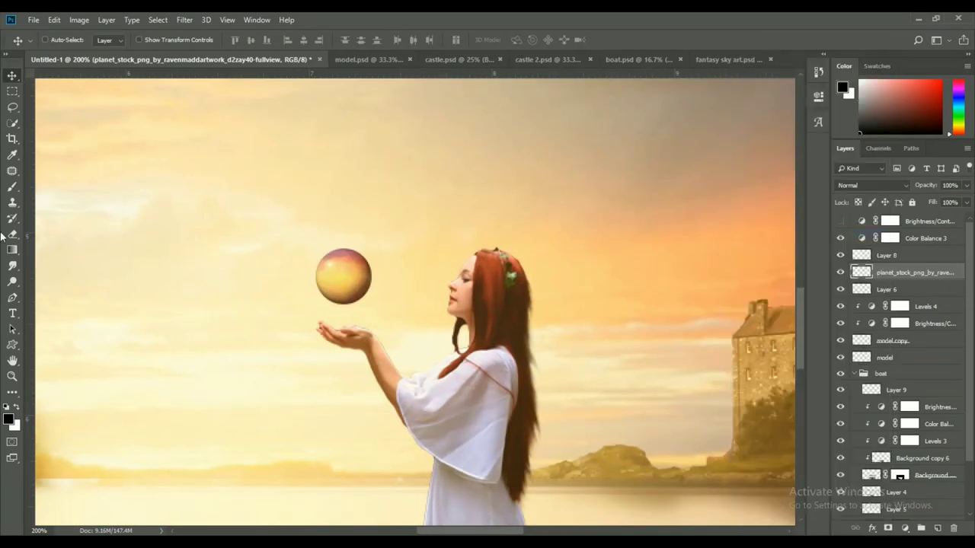
Step: Brighten the planet with a Brightness/Contrast adjustment clipped to it
{"action": "left_click", "coordinate": [904, 528]}
{"action": "left_click", "coordinate": [892, 348]}
{"action": "left_click_drag", "start_coordinate": [728, 163], "coordinate": [765, 162]}
{"action": "left_click", "coordinate": [914, 290]}
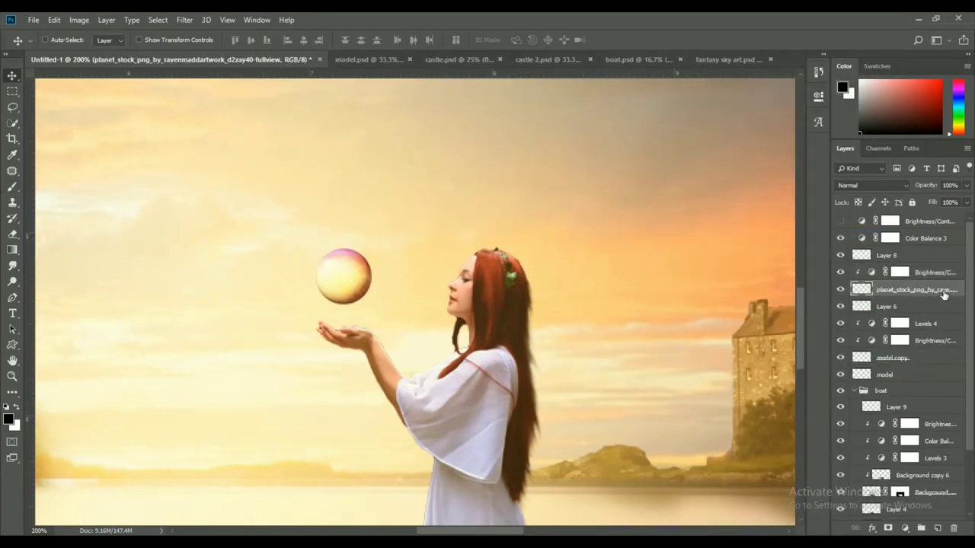
Step: Paint orange particles on a new Screen layer and give it a layer mask
{"action": "left_click", "coordinate": [938, 528]}
{"action": "left_click", "coordinate": [872, 185]}
{"action": "left_click", "coordinate": [844, 288]}
{"action": "key", "text": "ctrl+minus"}
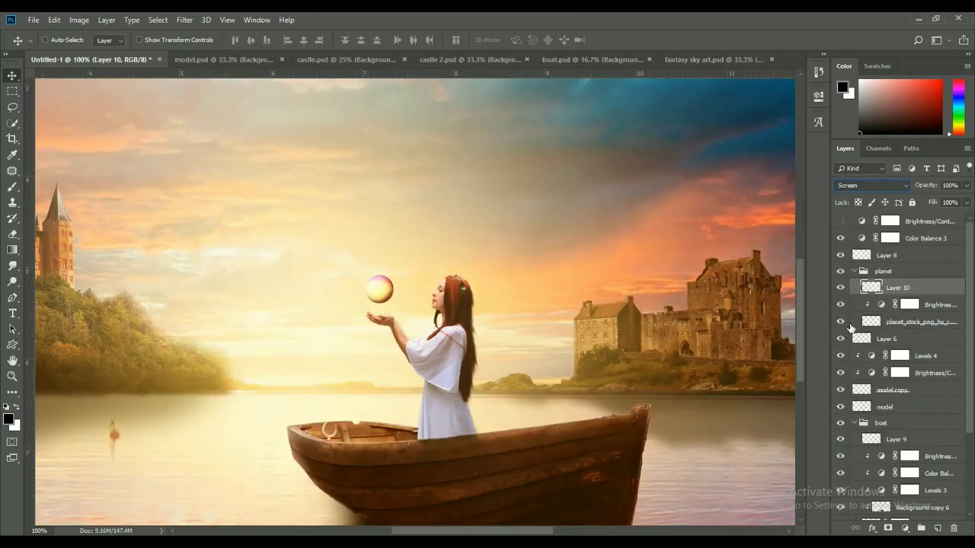
{"action": "left_click", "coordinate": [8, 418]}
{"action": "left_click", "coordinate": [610, 243]}
{"action": "left_click", "coordinate": [757, 211]}
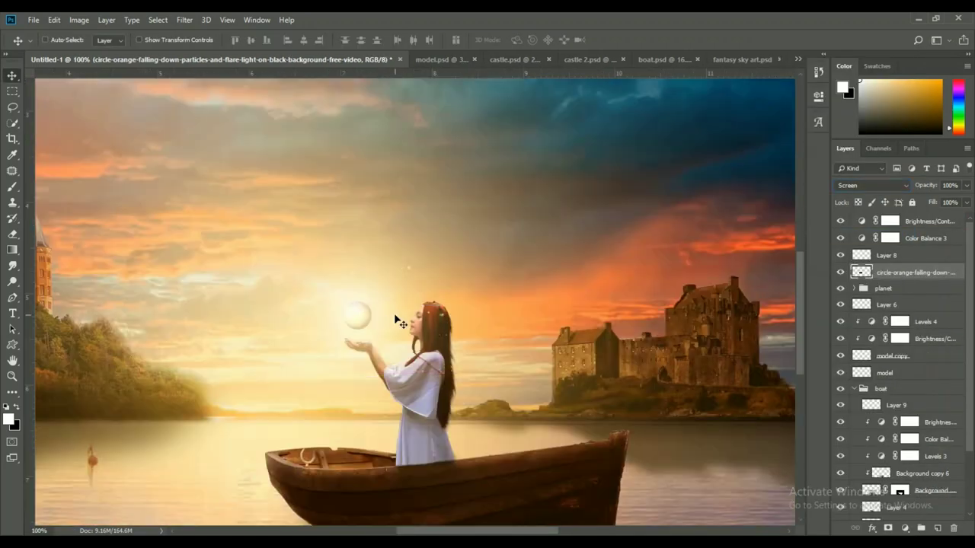
{"action": "left_click", "coordinate": [887, 529]}
{"action": "key", "text": "x"}
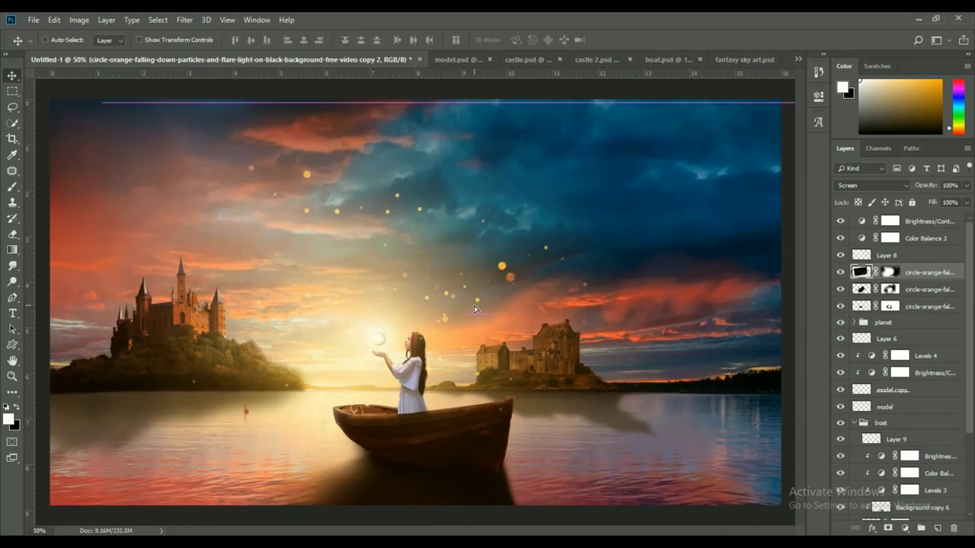
Step: Gaussian-blur the particles and move the particle layer up-left toward the orb
{"action": "left_click", "coordinate": [185, 20]}
{"action": "left_click", "coordinate": [387, 206]}
{"action": "key", "text": "Return"}
{"action": "key", "text": "alt+bracketleft"}
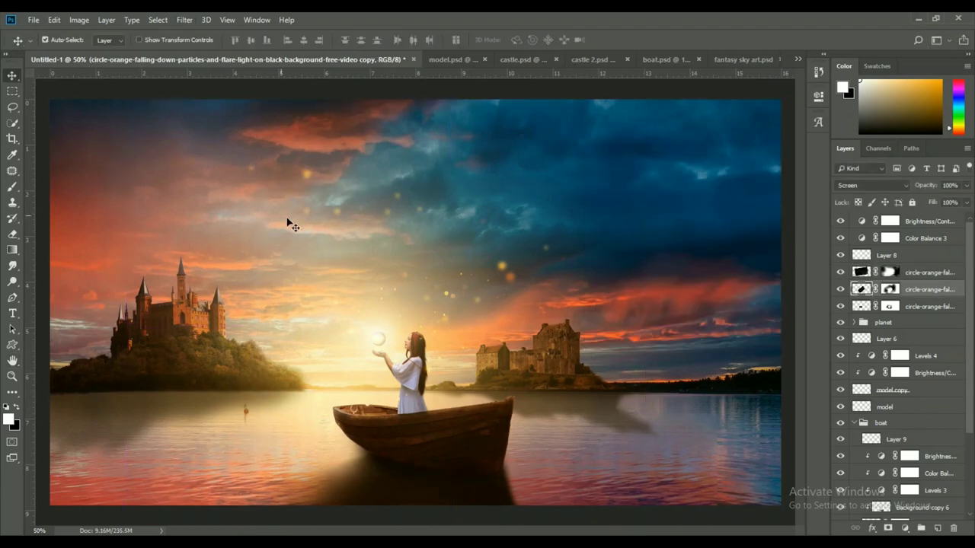
{"action": "key", "text": "ctrl+t"}
{"action": "left_click_drag", "start_coordinate": [539, 333], "coordinate": [422, 317]}
{"action": "key", "text": "Return"}
{"action": "key", "text": "b"}
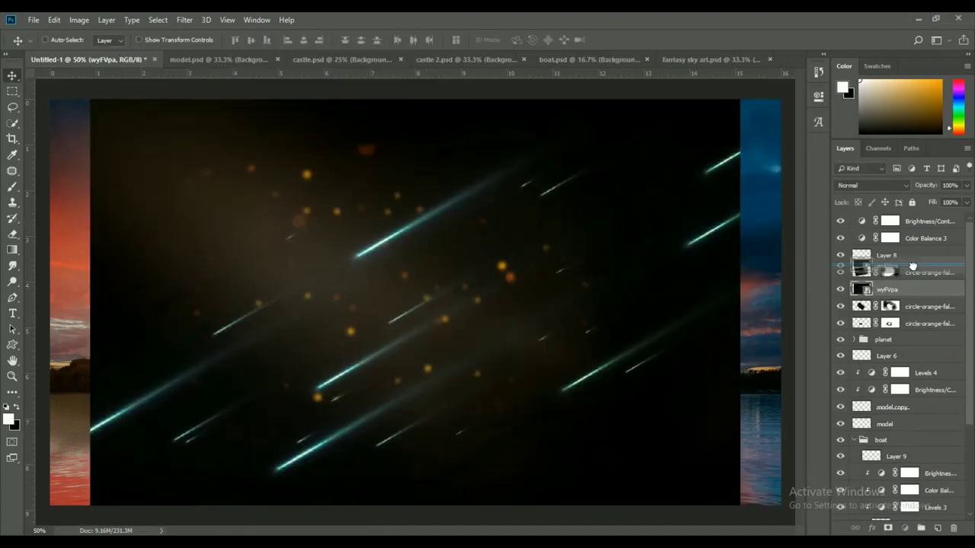
Step: Bring the meteor streaks image into the composite and set it to Screen blending
{"action": "left_click_drag", "start_coordinate": [912, 264], "coordinate": [913, 280]}
{"action": "key", "text": "ctrl+minus"}
{"action": "scroll", "coordinate": [899, 343], "scroll_direction": "down", "scroll_amount": 5}
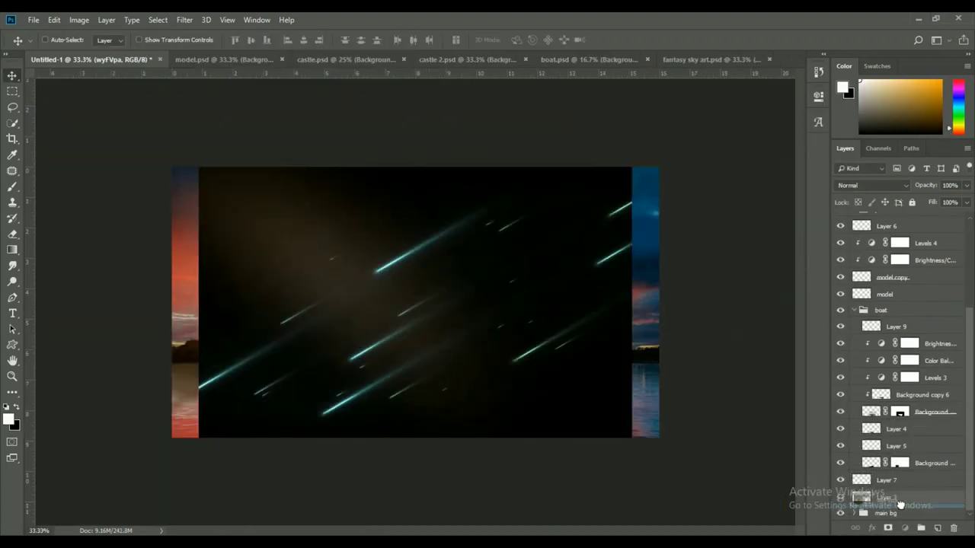
{"action": "left_click", "coordinate": [840, 499]}
{"action": "left_click", "coordinate": [872, 185]}
{"action": "left_click", "coordinate": [844, 289]}
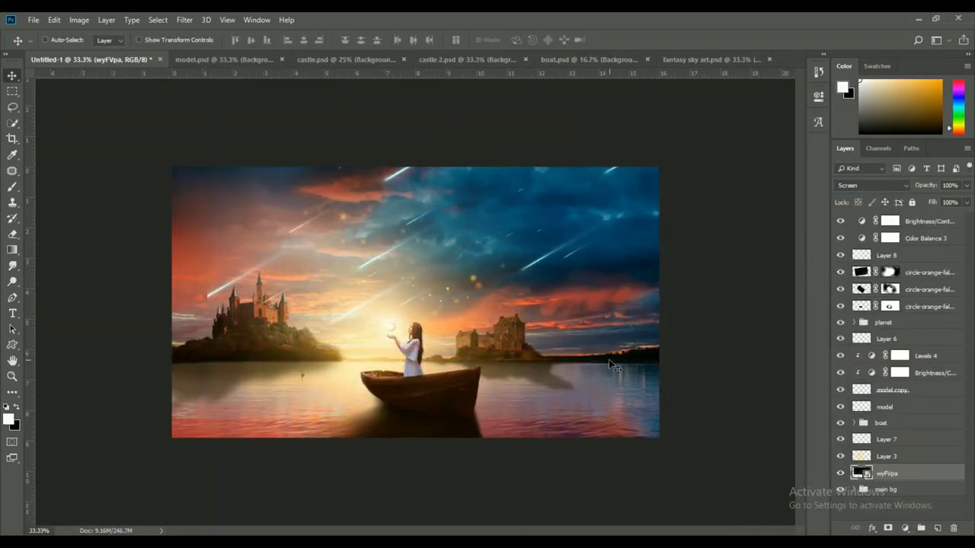
{"action": "key", "text": "ctrl+plus"}
Step: Tone the meteor streaks with Brightness/Contrast and Color Balance adjustments
{"action": "left_click", "coordinate": [905, 528]}
{"action": "left_click", "coordinate": [918, 353]}
{"action": "left_click", "coordinate": [905, 528]}
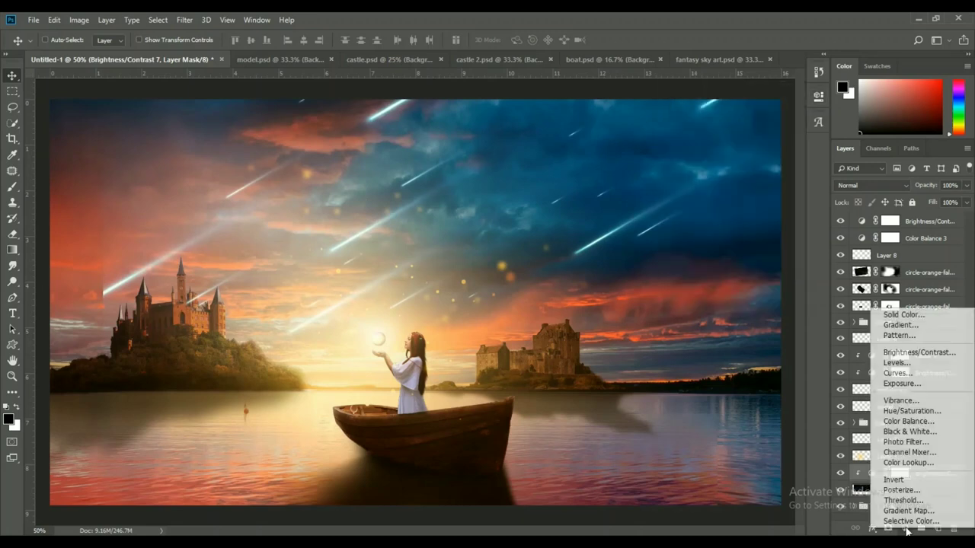
{"action": "left_click", "coordinate": [909, 422]}
{"action": "left_click", "coordinate": [785, 92]}
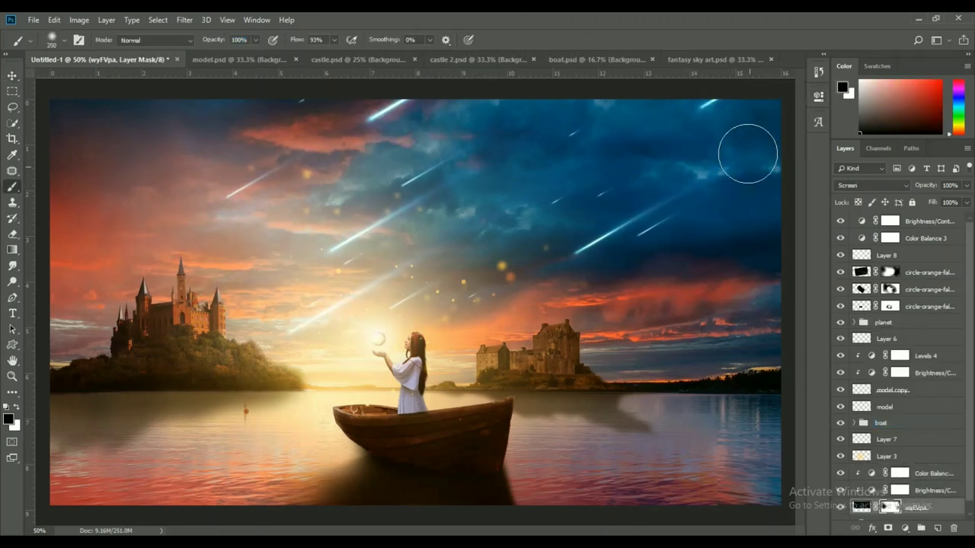
Step: Duplicate the meteors, widen the copy in perspective, flip it vertically, and move it onto the lake
{"action": "key", "text": "ctrl+j"}
{"action": "key", "text": "ctrl+t"}
{"action": "key", "text": "ctrl+minus"}
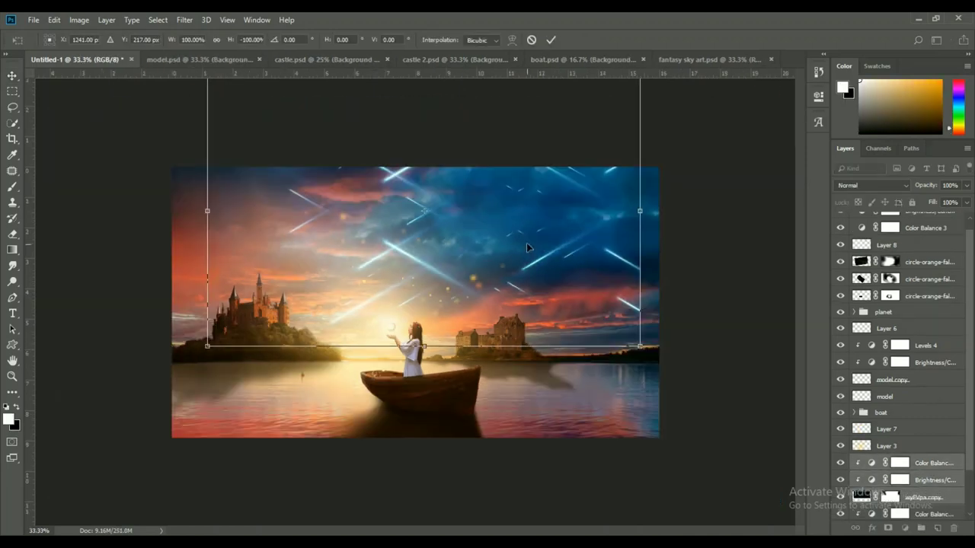
{"action": "right_click", "coordinate": [520, 237]}
{"action": "left_click", "coordinate": [548, 298]}
{"action": "mouse_move", "coordinate": [631, 510]}
{"action": "left_mouse_down"}
{"action": "mouse_move", "coordinate": [631, 490]}
{"action": "mouse_move", "coordinate": [668, 518]}
{"action": "mouse_move", "coordinate": [842, 446]}
{"action": "mouse_move", "coordinate": [515, 405]}
{"action": "left_mouse_up"}
{"action": "right_click", "coordinate": [587, 211]}
{"action": "left_click", "coordinate": [610, 275]}
{"action": "right_click", "coordinate": [515, 405]}
{"action": "left_click", "coordinate": [585, 400]}
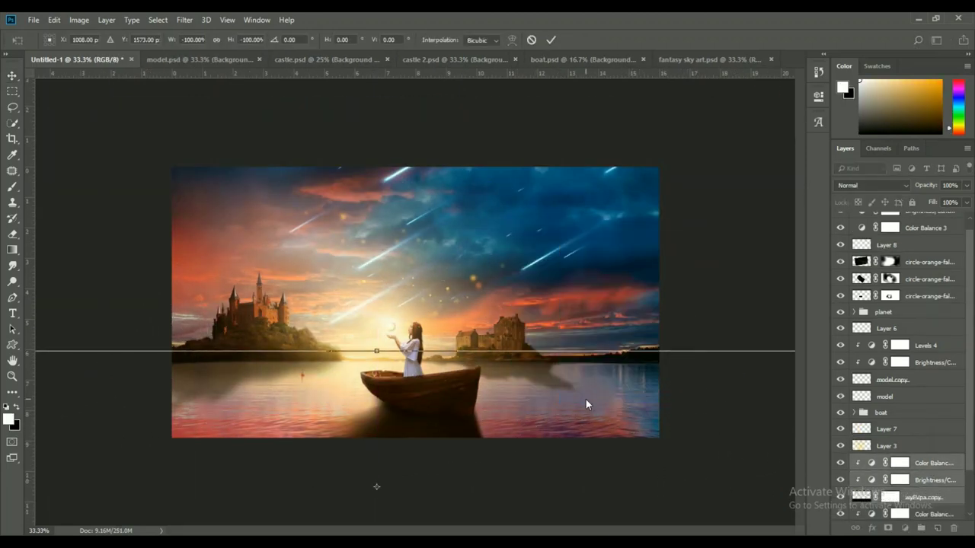
{"action": "left_click_drag", "start_coordinate": [586, 399], "coordinate": [547, 359]}
{"action": "key", "text": "Return"}
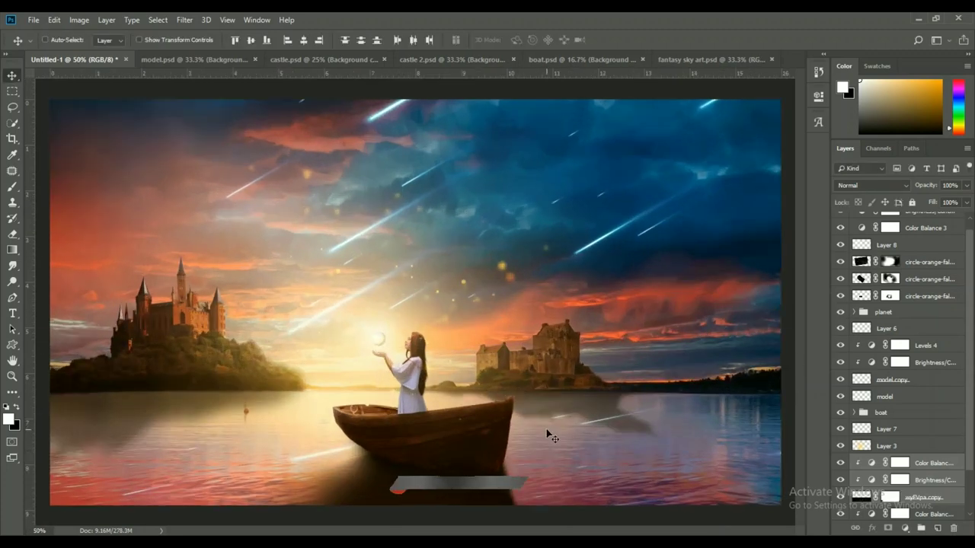
{"action": "left_click", "coordinate": [184, 19]}
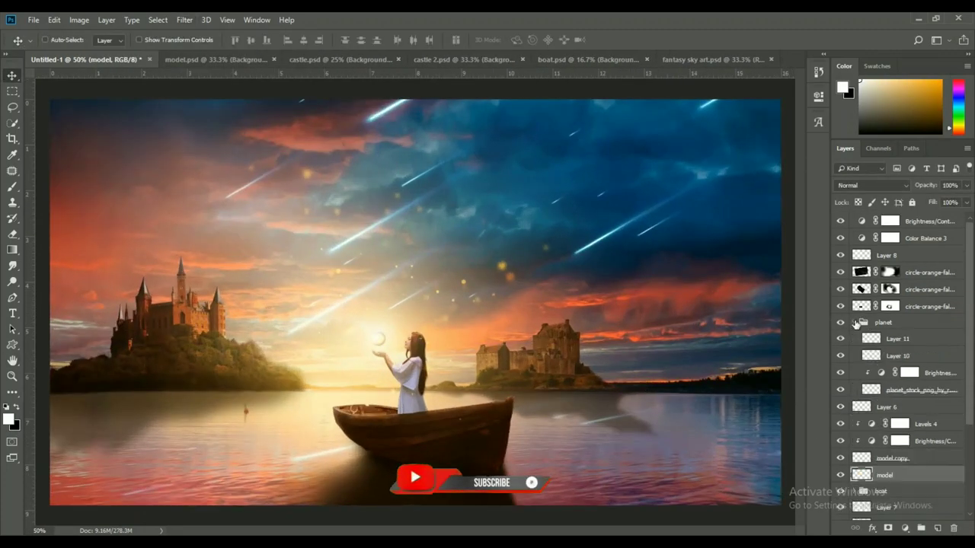
Step: Paint a warm orange glow on a new layer above Layer 8
{"action": "left_click", "coordinate": [938, 527]}
{"action": "key", "text": "i"}
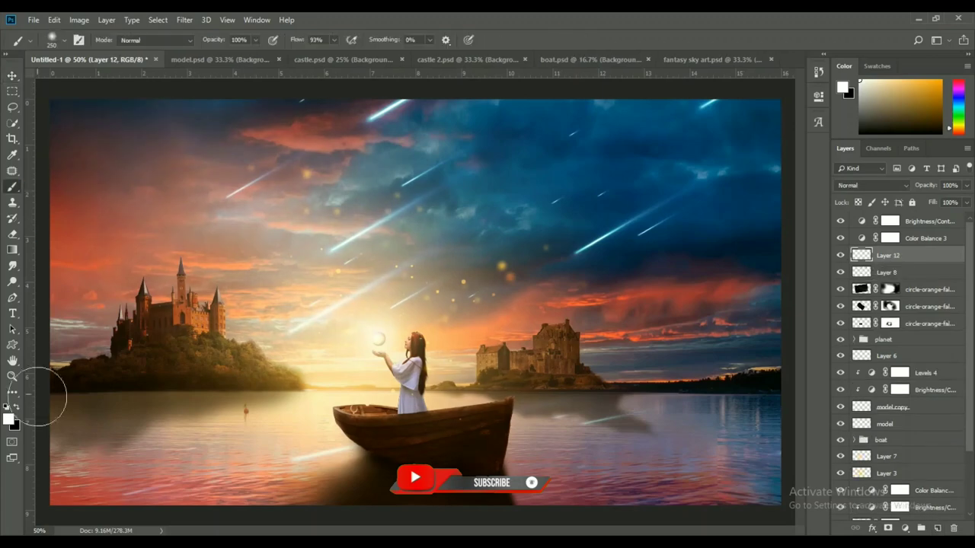
{"action": "left_click", "coordinate": [9, 419]}
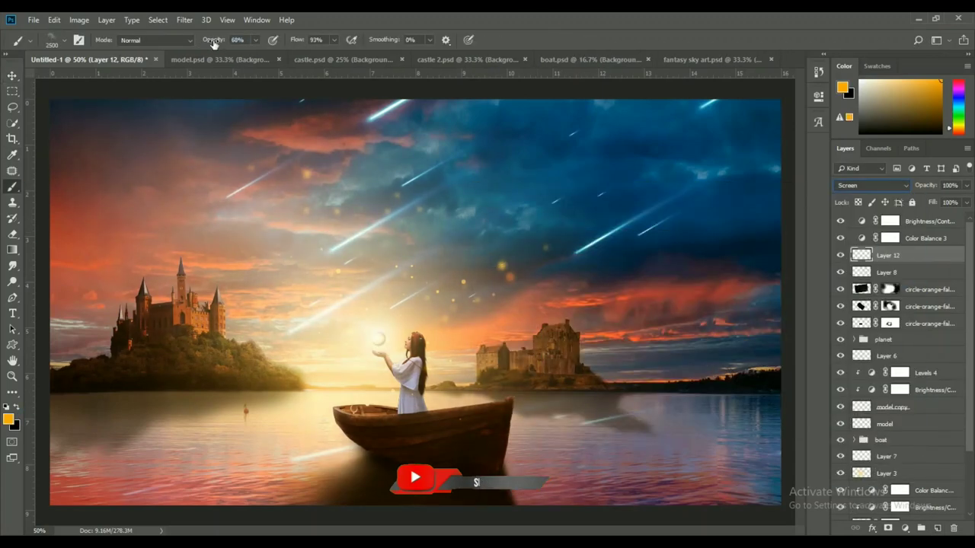
{"action": "left_click", "coordinate": [328, 343]}
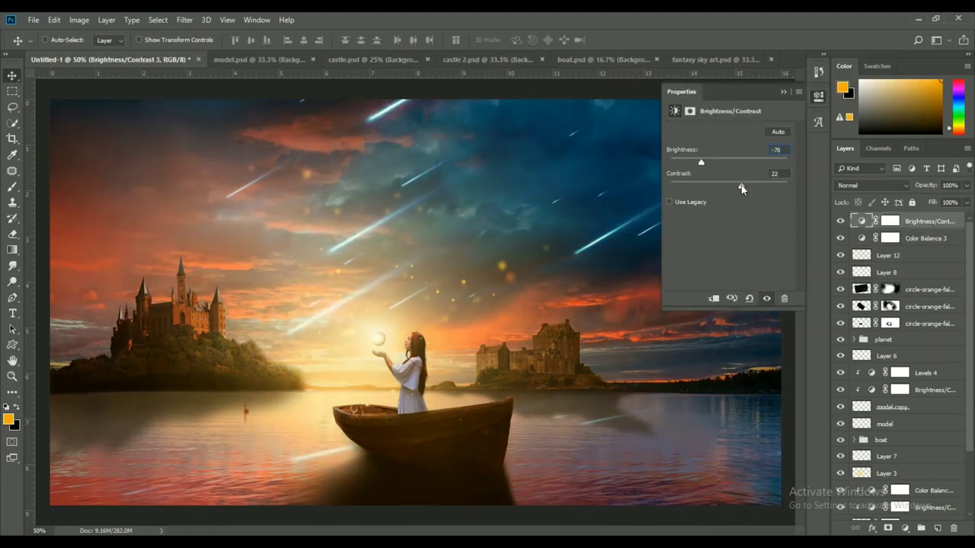
Step: Darken the scene with Brightness/Contrast -70/22 and add a Levels adjustment
{"action": "left_click", "coordinate": [818, 96]}
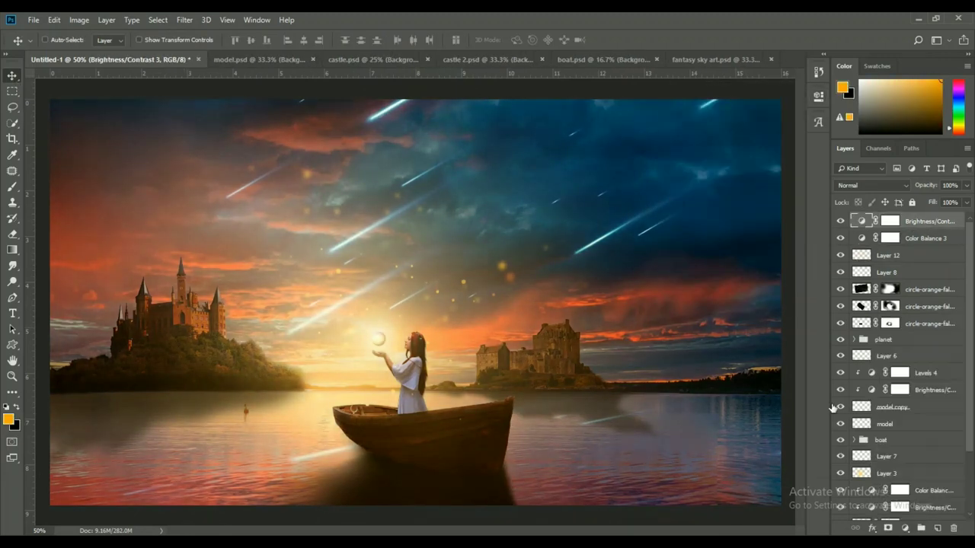
{"action": "left_click", "coordinate": [905, 528]}
{"action": "left_click", "coordinate": [892, 363]}
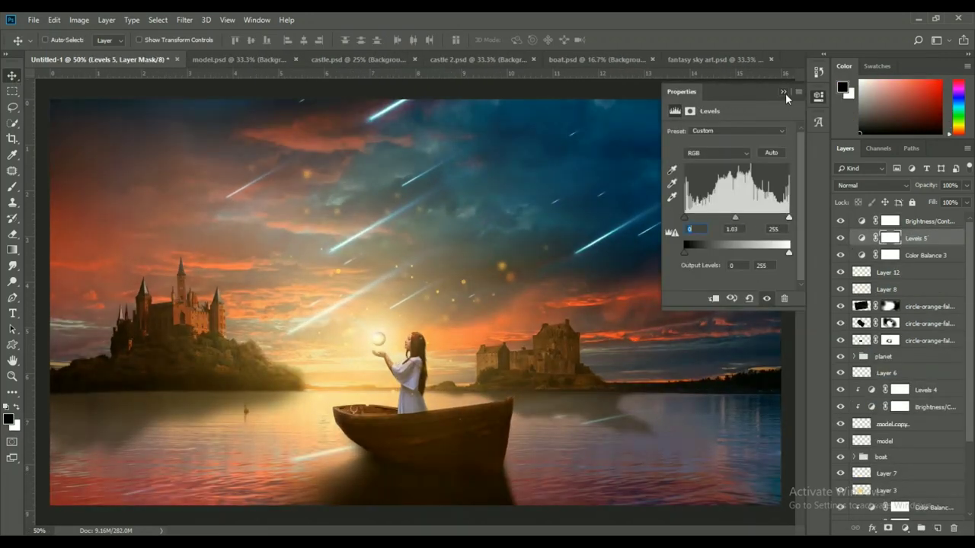
{"action": "double_click", "coordinate": [860, 222]}
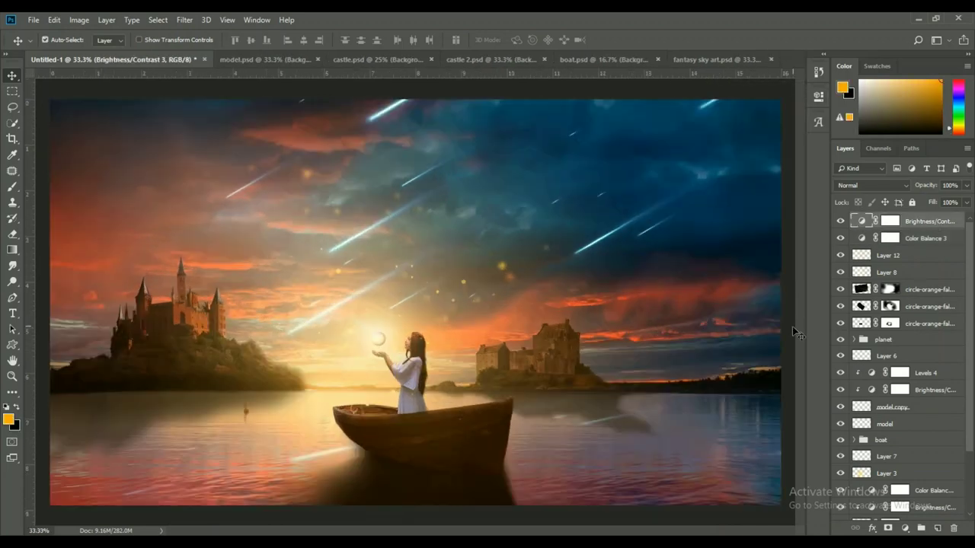
Step: Apply a 2.4 Gaussian Blur to the falling orange particles layer
{"action": "left_click", "coordinate": [909, 307]}
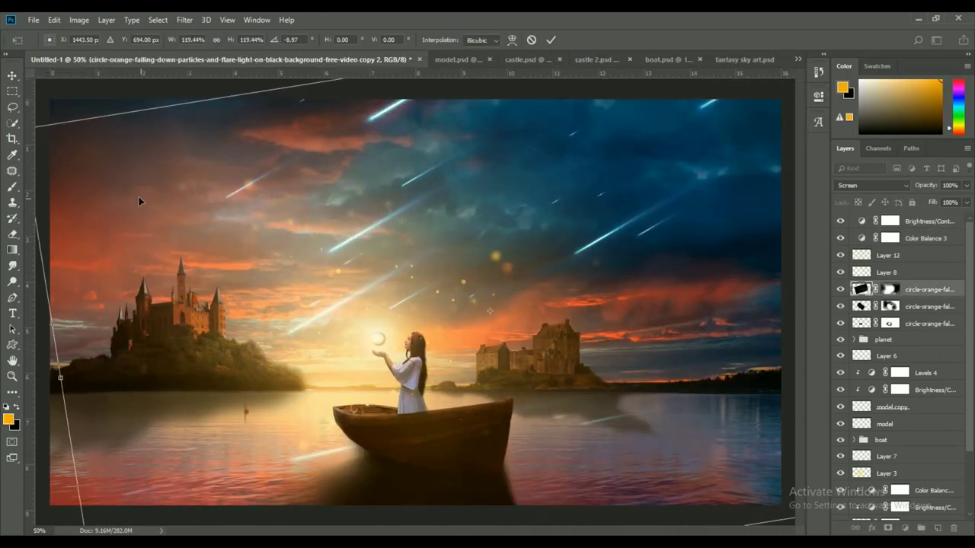
{"action": "left_click", "coordinate": [184, 20]}
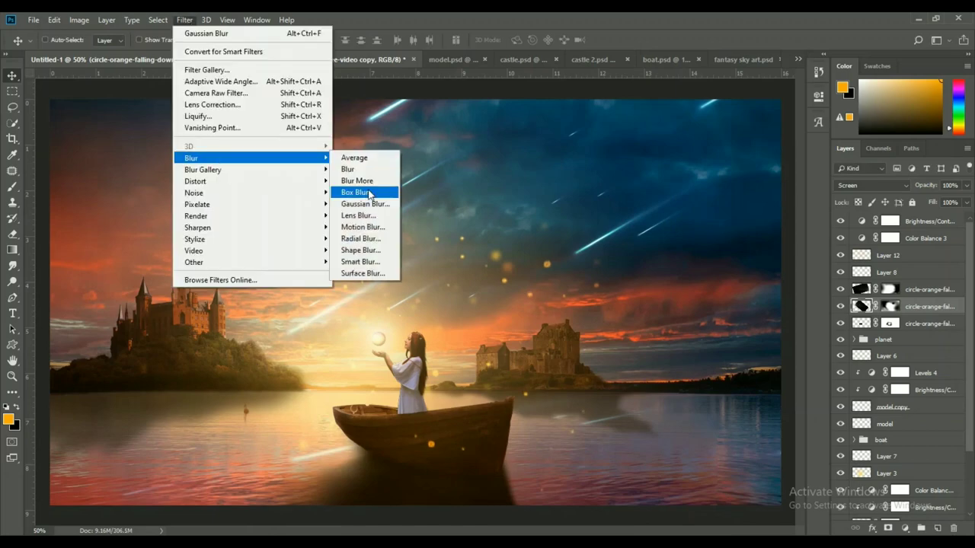
{"action": "left_click", "coordinate": [384, 270]}
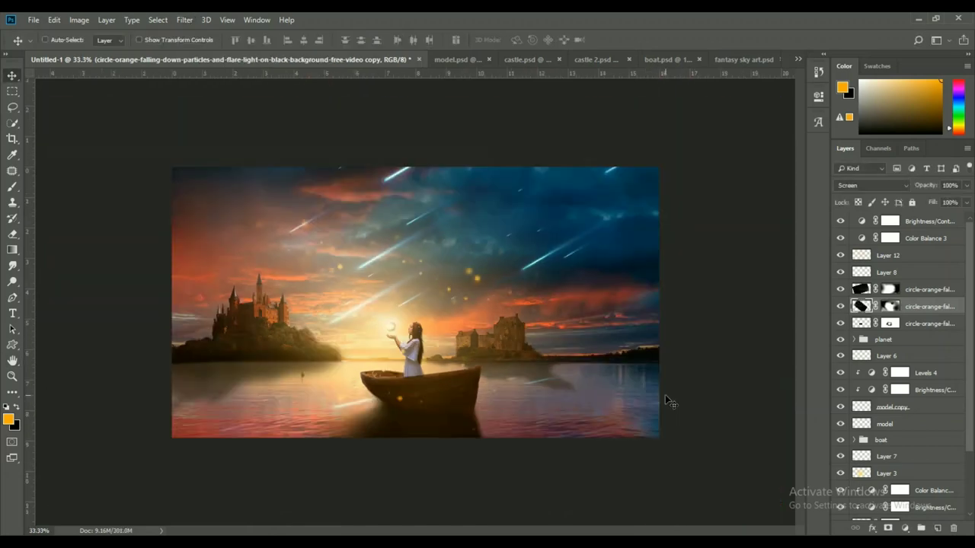
Step: Shrink the birds into a small flock near the left castle at 41% opacity
{"action": "key", "text": "ctrl+plus"}
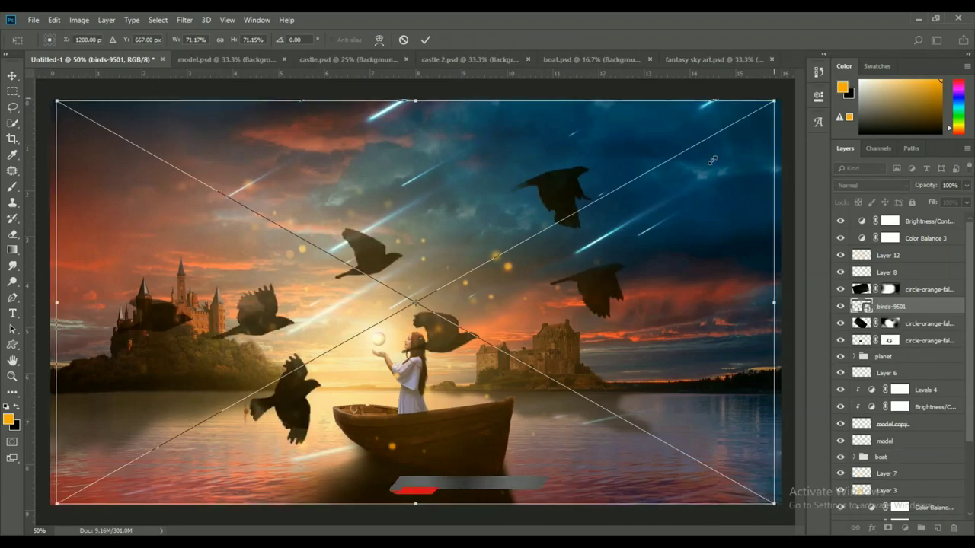
{"action": "left_click_drag", "start_coordinate": [779, 505], "coordinate": [448, 326]}
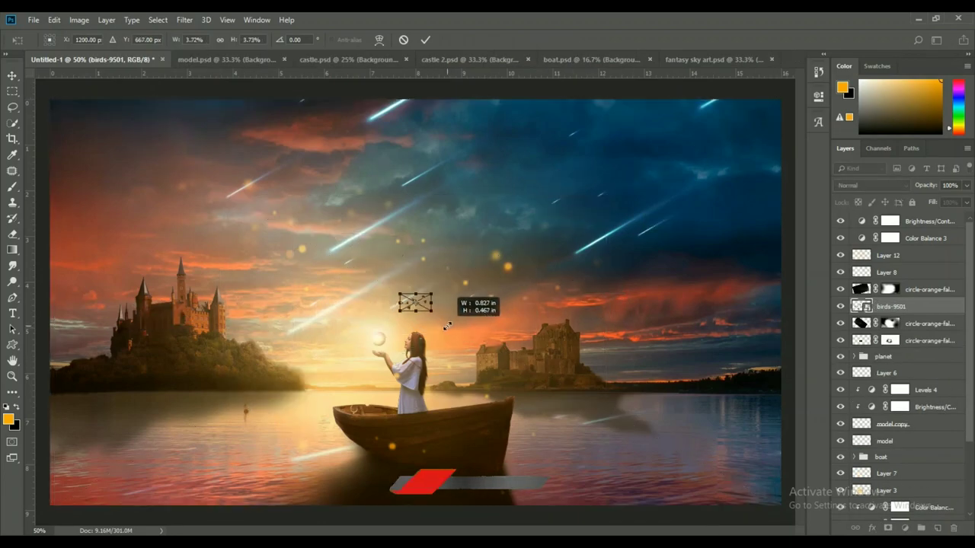
{"action": "key", "text": "4"}
{"action": "key", "text": "1"}
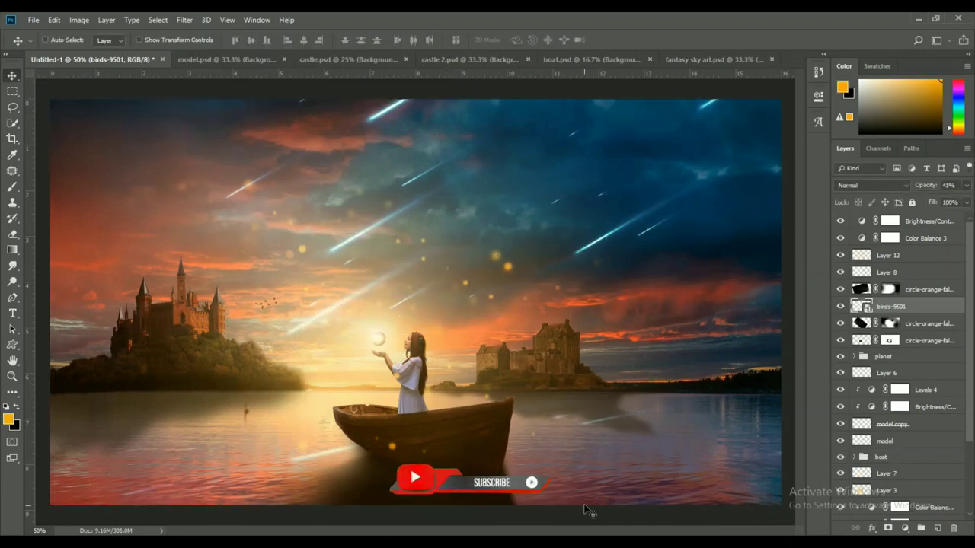
{"action": "key", "text": "ctrl+plus"}
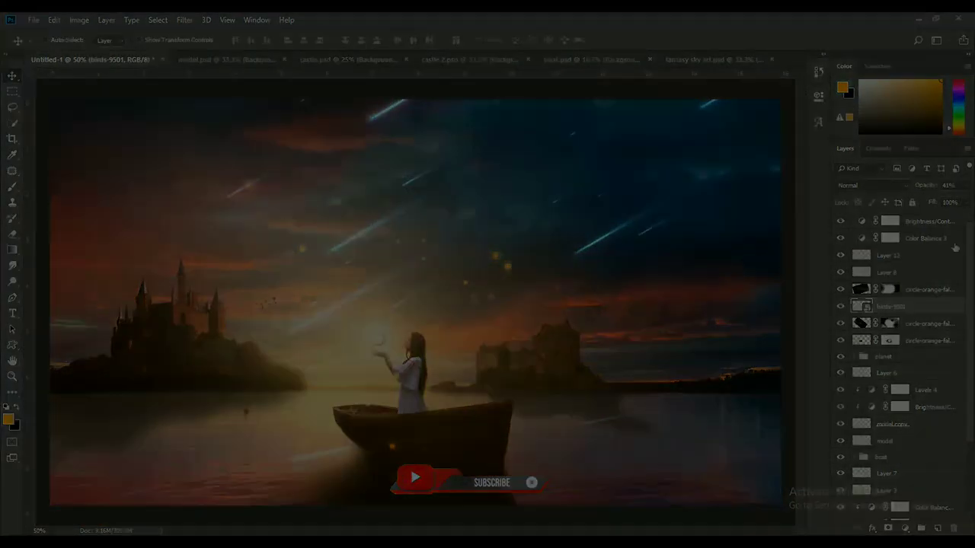